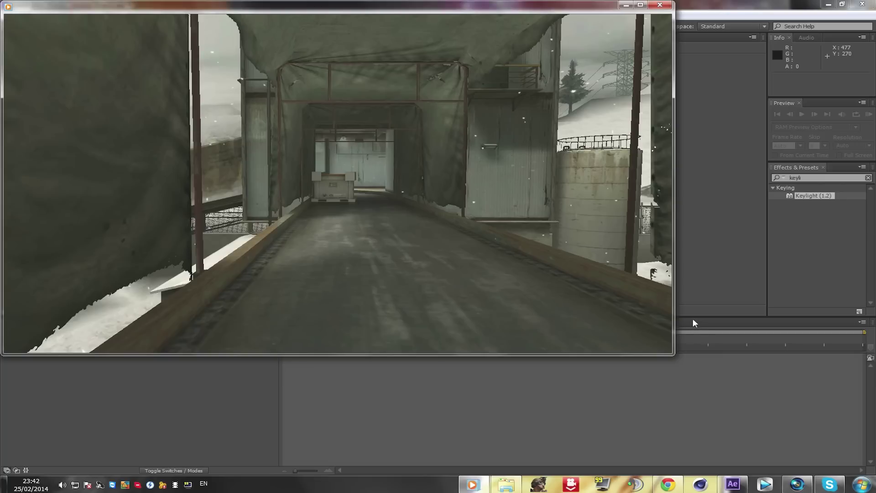
Play the finished eagle tunnel clip to the end in Windows Media Player, then close the player.
mouse_move(387, 247)
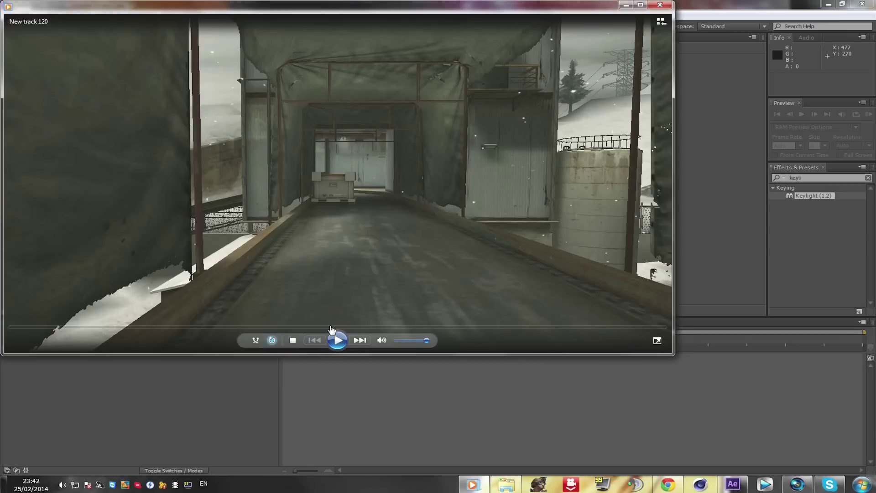
click(337, 340)
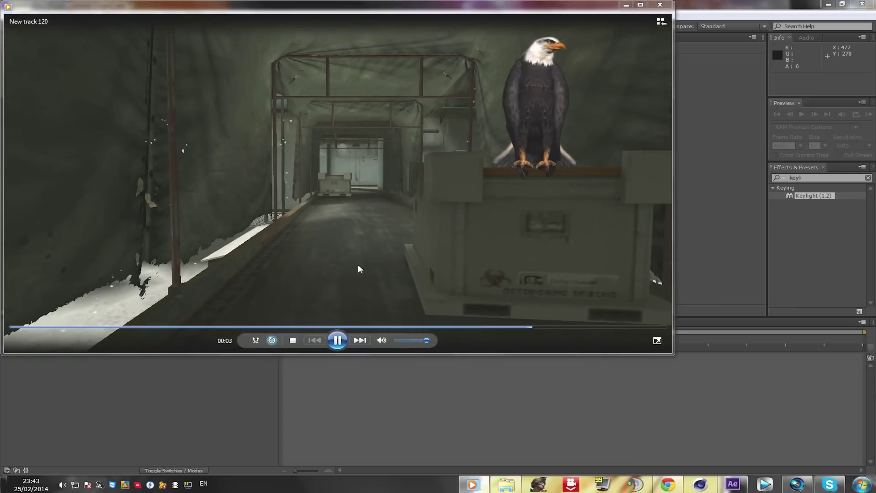
click(341, 341)
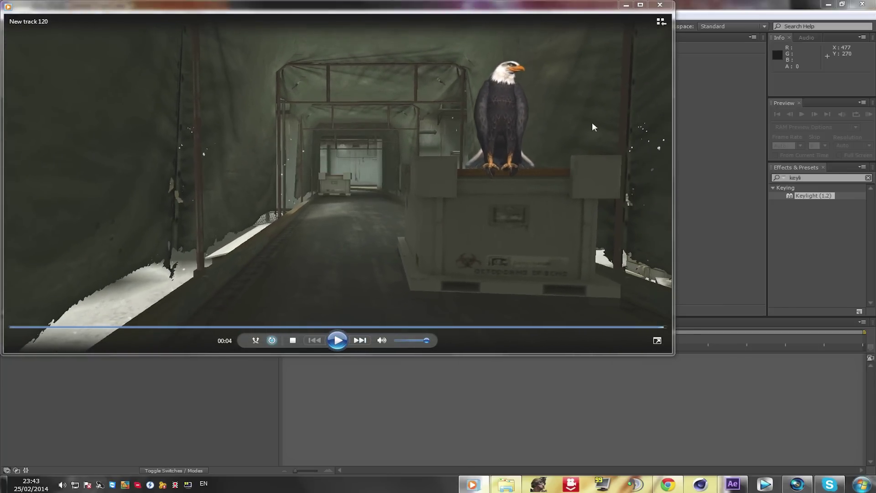
click(661, 7)
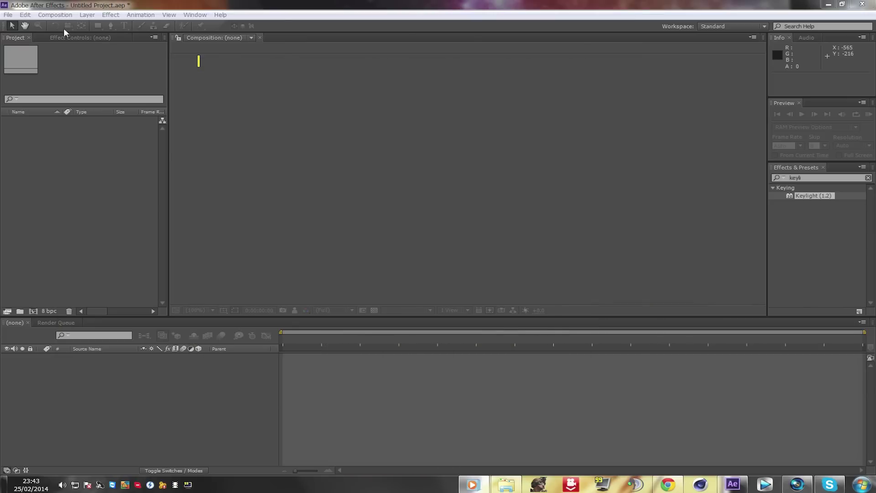
Import New track 19.wmv into the project and make a composition from it.
click(503, 483)
drag(561, 240, 68, 191)
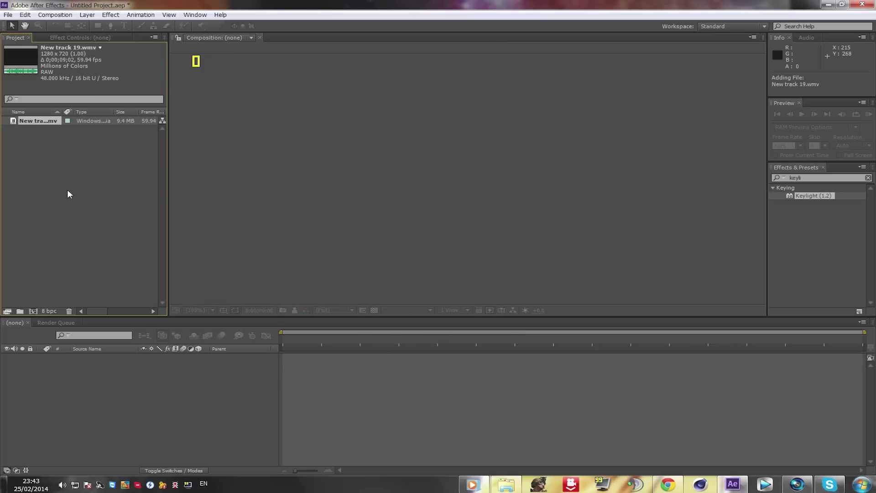
drag(53, 120, 33, 311)
Split the footage layer near 4;33, delete the second half, and end the work area there.
drag(286, 341, 602, 349)
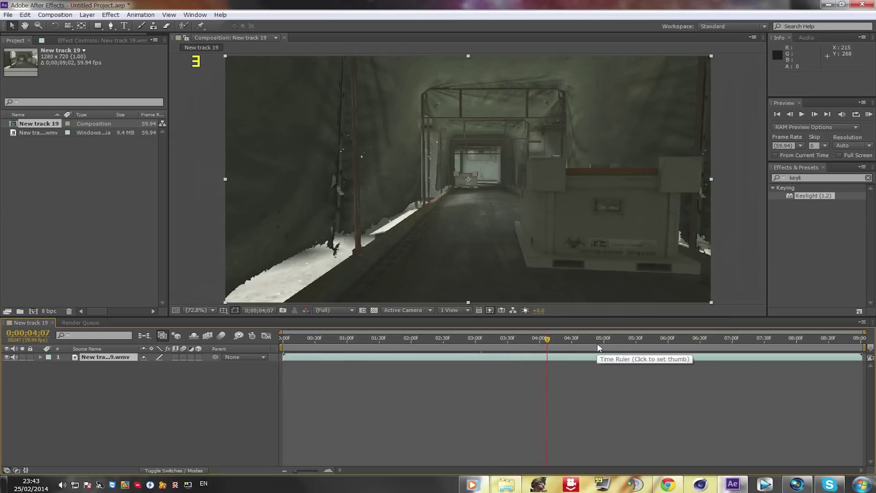
drag(555, 343, 606, 340)
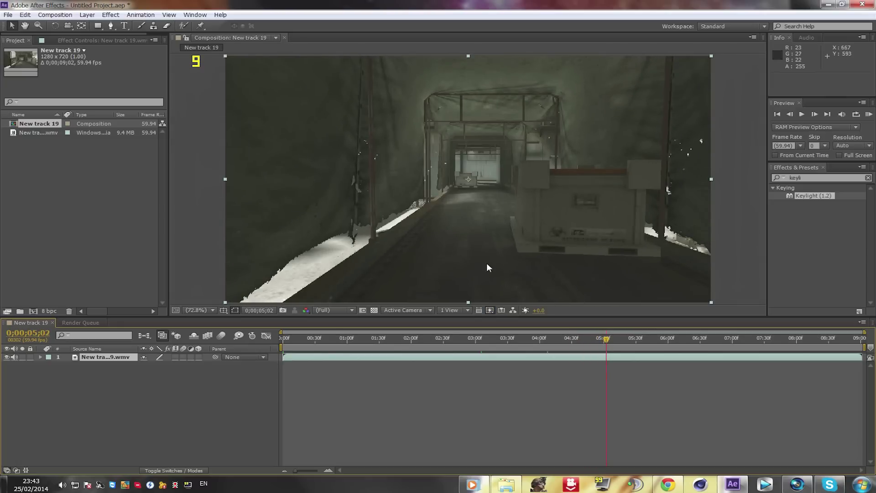
drag(610, 338, 602, 338)
drag(285, 342, 450, 341)
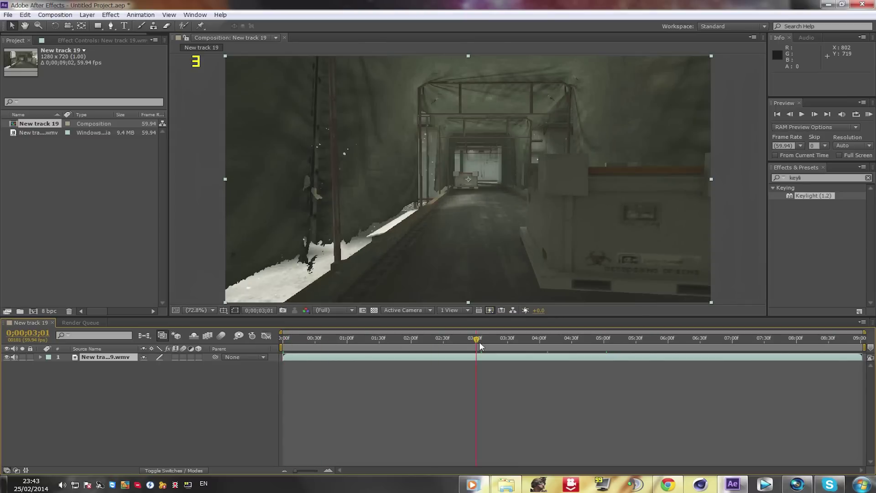
drag(479, 340, 576, 348)
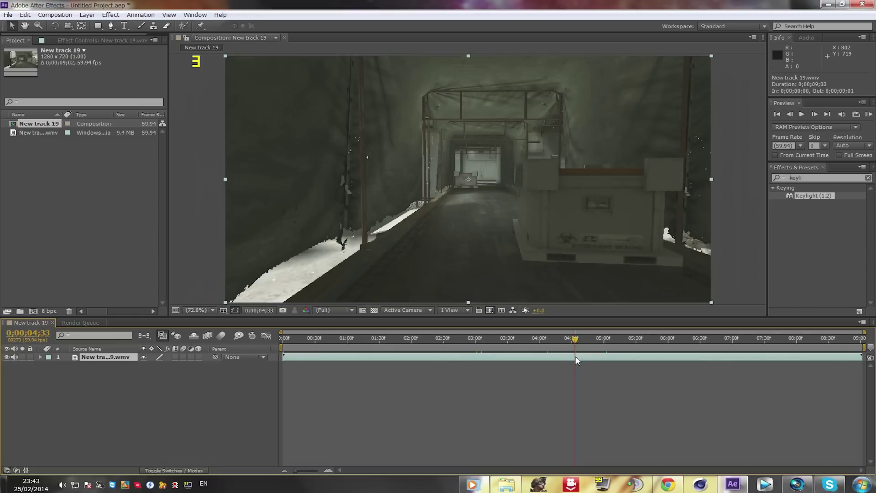
key(ctrl+shift+d)
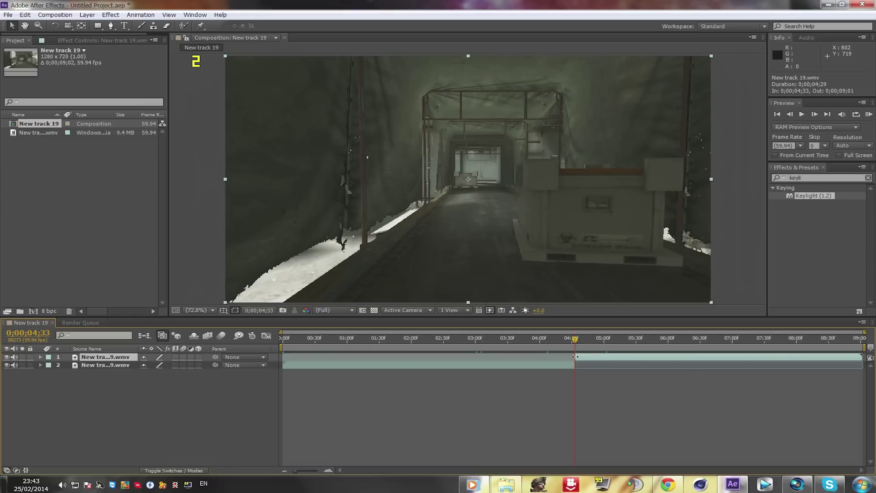
key(ctrl+x)
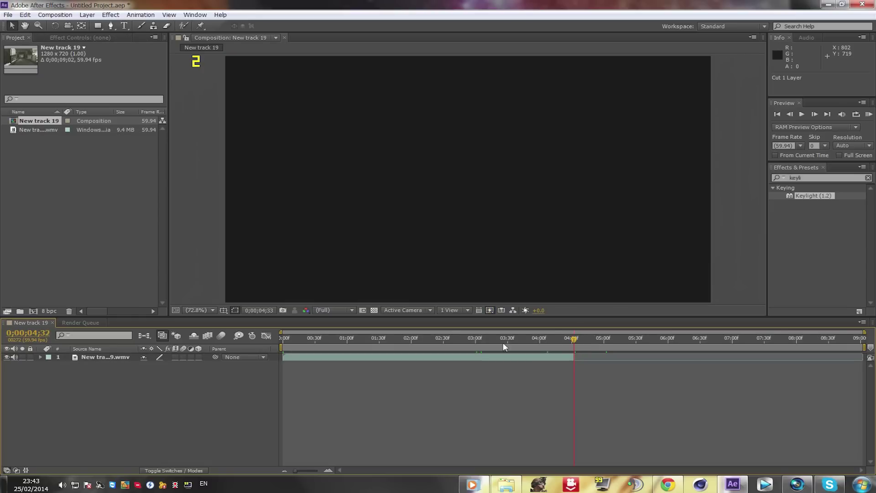
drag(393, 344, 514, 343)
drag(863, 347, 575, 346)
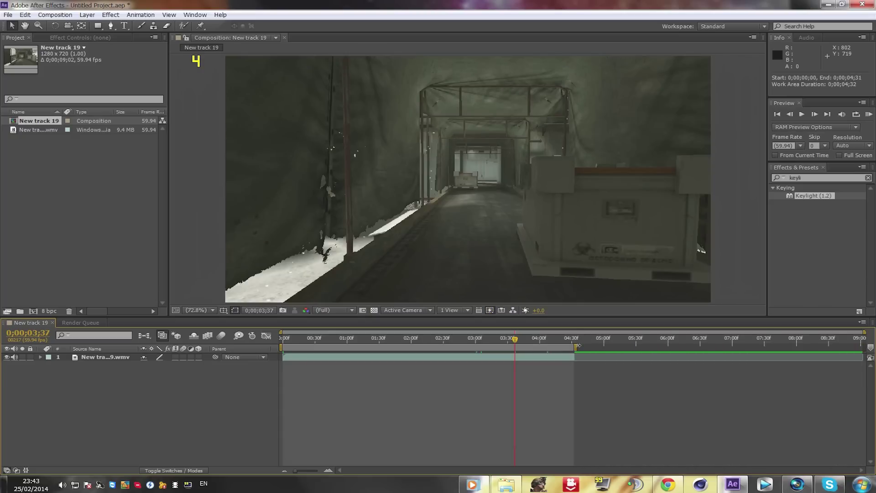
Trim the composition to its work area and scrub through the clip.
click(54, 16)
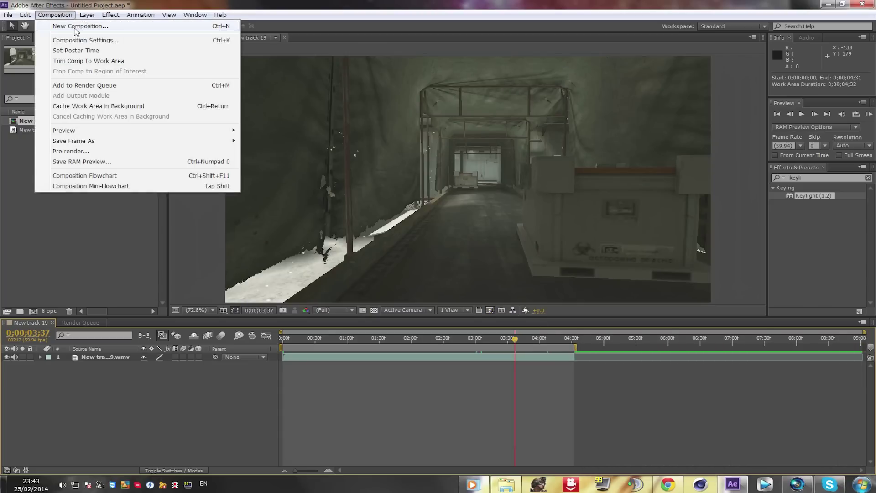
click(77, 61)
click(754, 340)
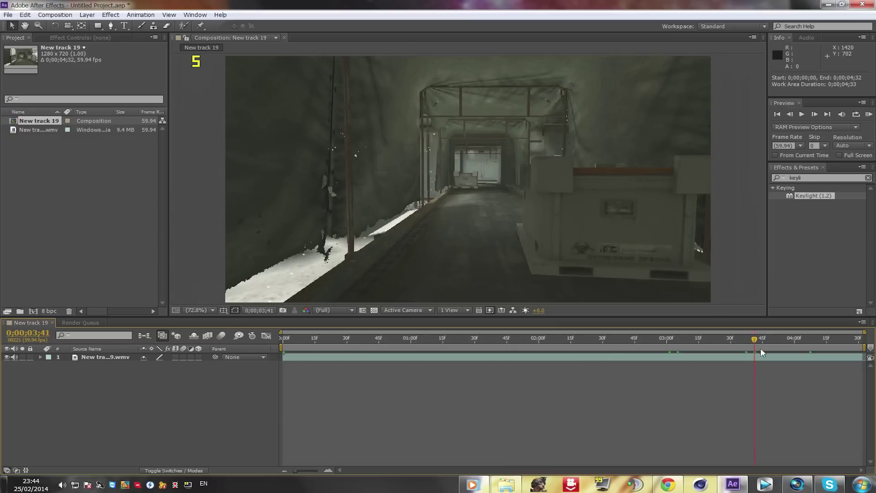
click(470, 340)
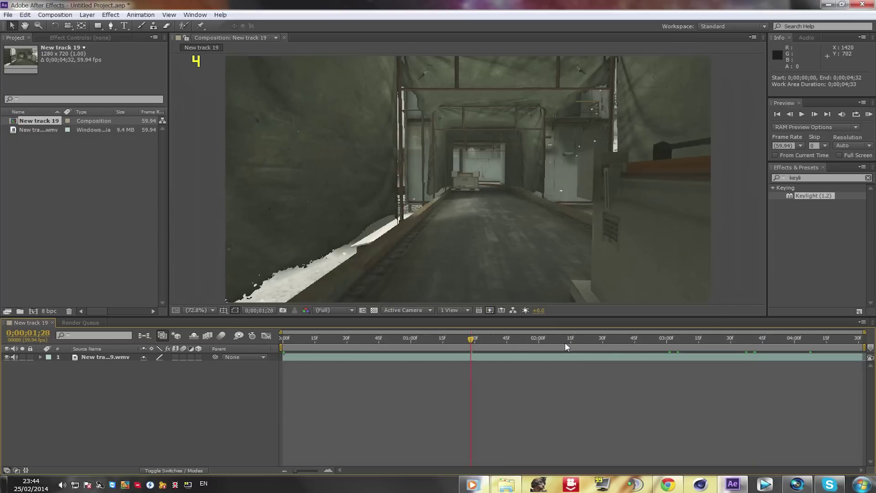
Apply CameraTracker to the footage layer and raise Number of Features to 300.
click(786, 178)
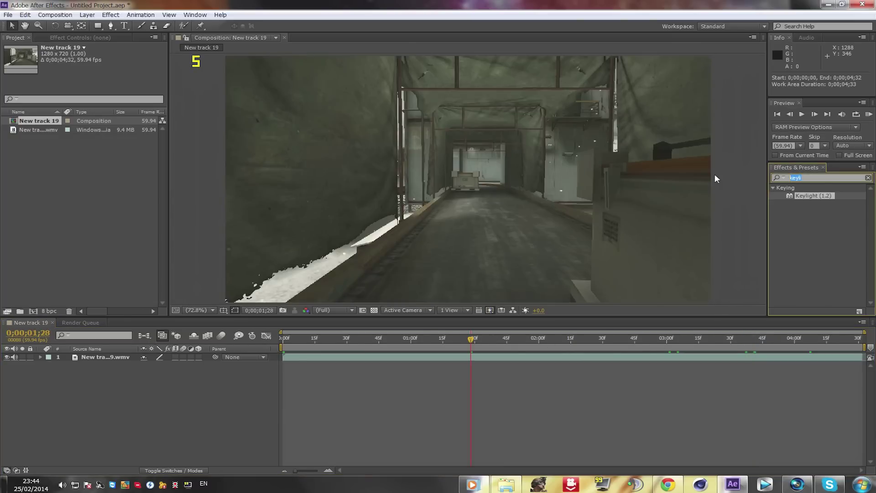
text(camera)
drag(816, 259, 437, 358)
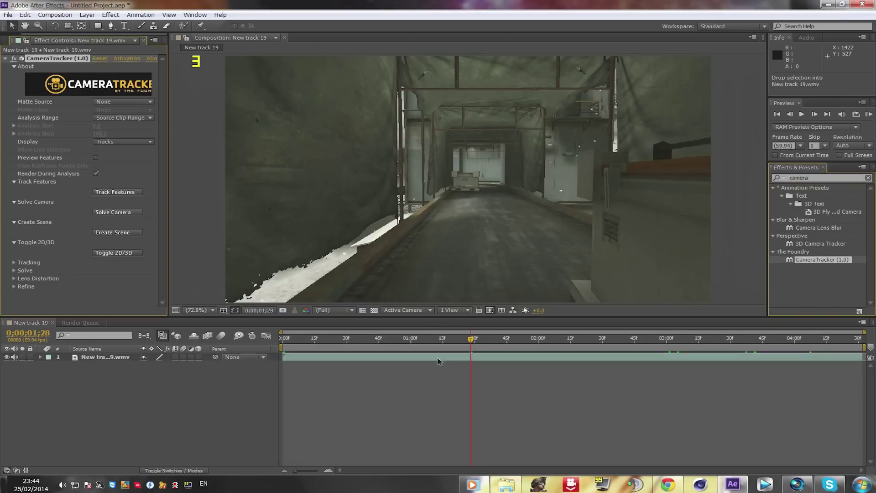
click(13, 263)
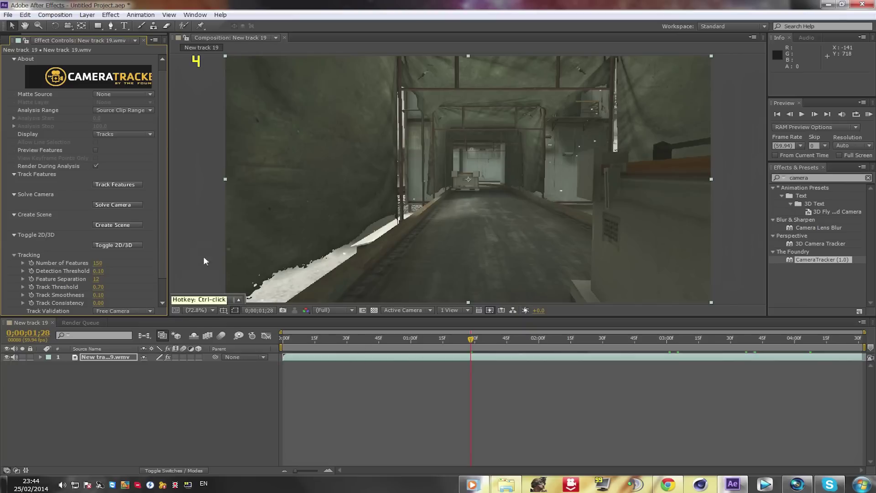
click(98, 263)
key(Return)
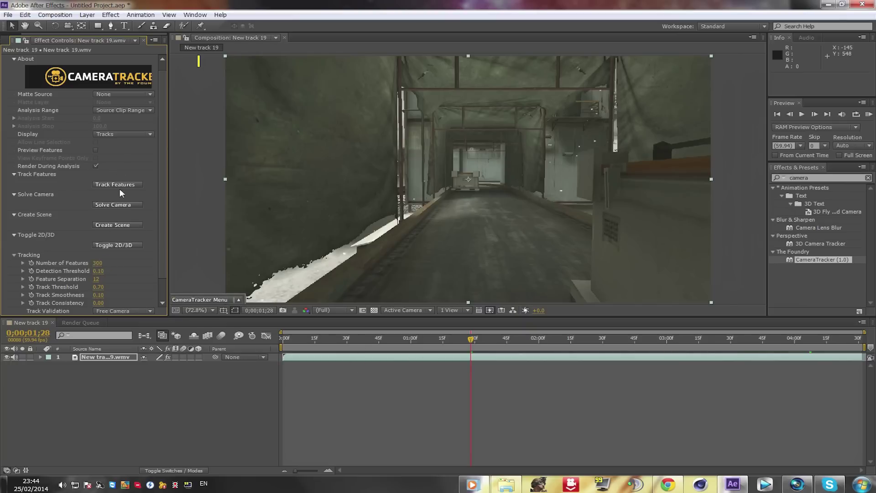
Run CameraTracker's Track Features and Solve Camera, accepting the 0.959-pixel RMS solve.
click(120, 187)
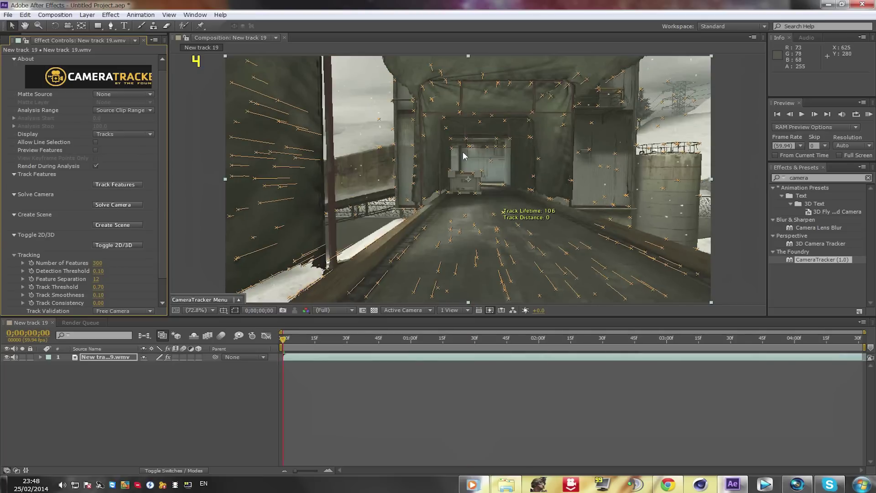
click(105, 205)
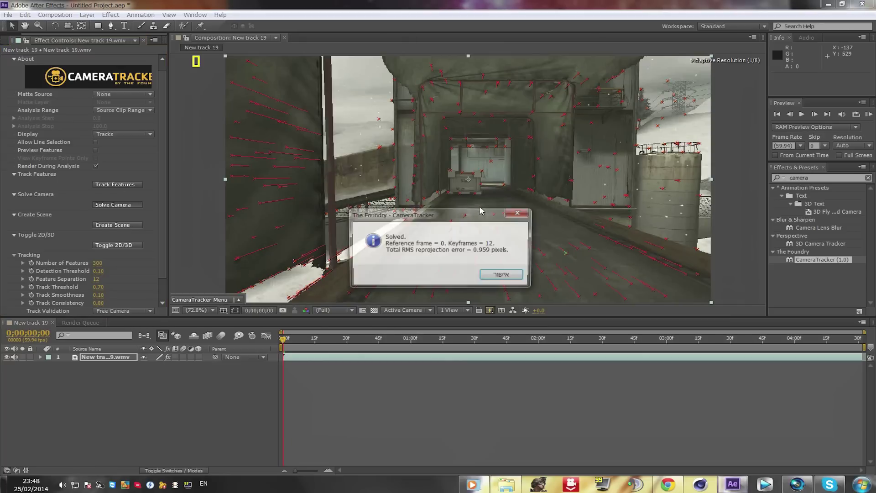
click(501, 275)
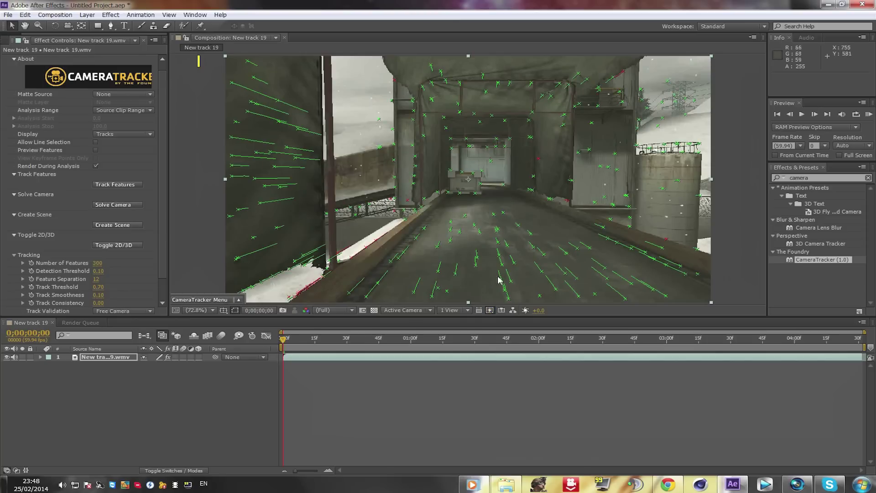
mouse_move(387, 169)
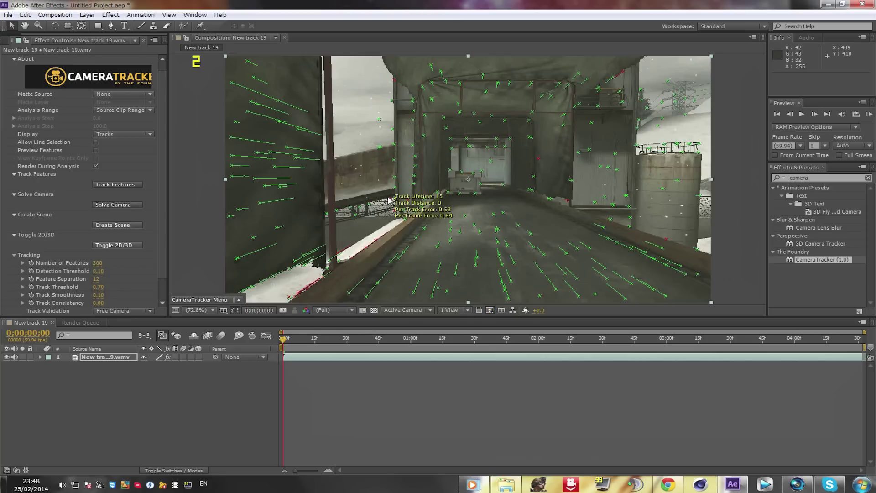
mouse_move(428, 67)
mouse_move(398, 81)
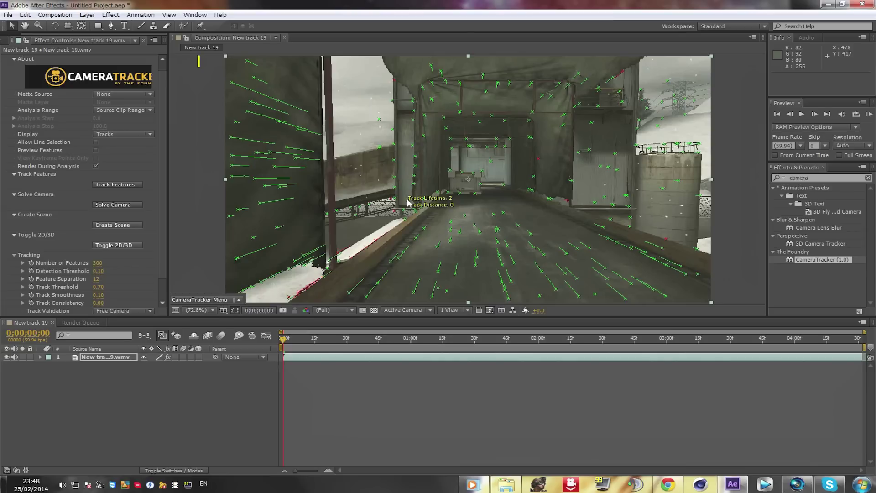
mouse_move(422, 115)
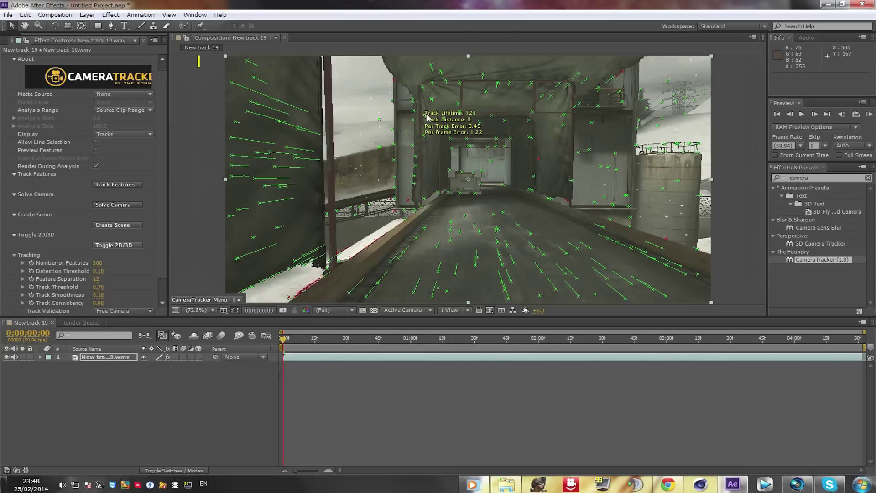
drag(284, 339, 429, 344)
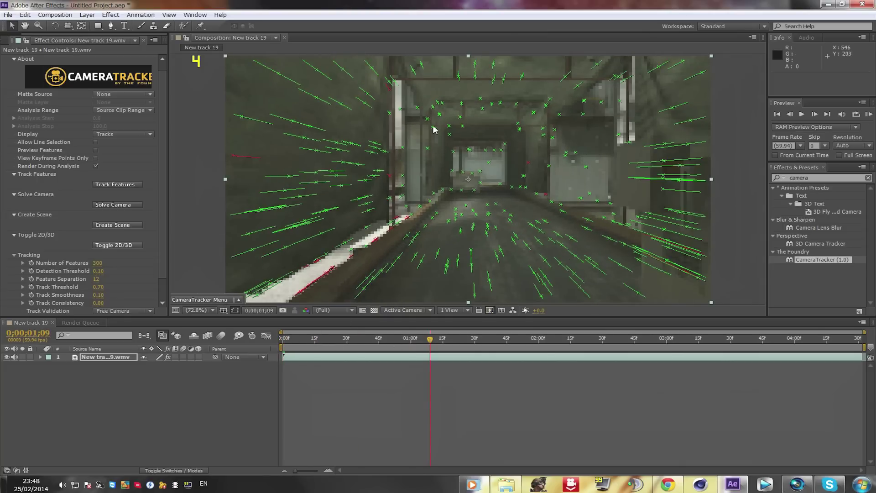
mouse_move(433, 128)
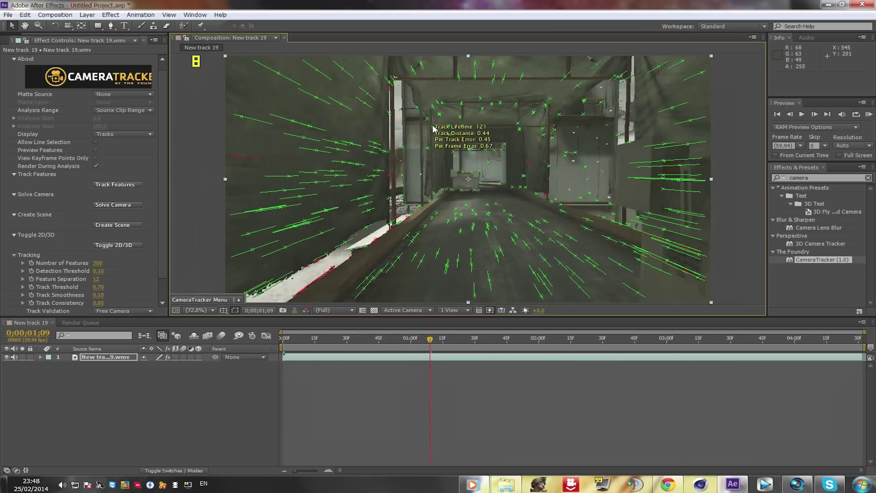
Set the ground-plane origin from the selected track points.
right_click(433, 129)
mouse_move(474, 147)
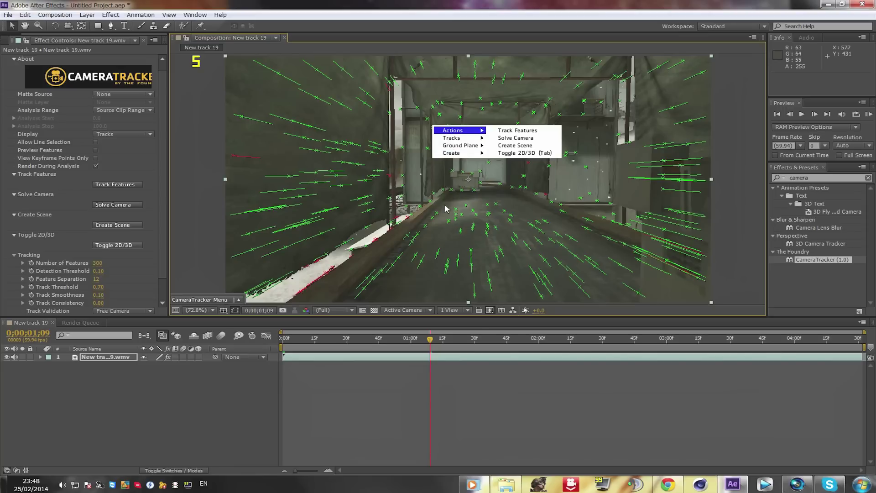
click(435, 133)
mouse_move(432, 129)
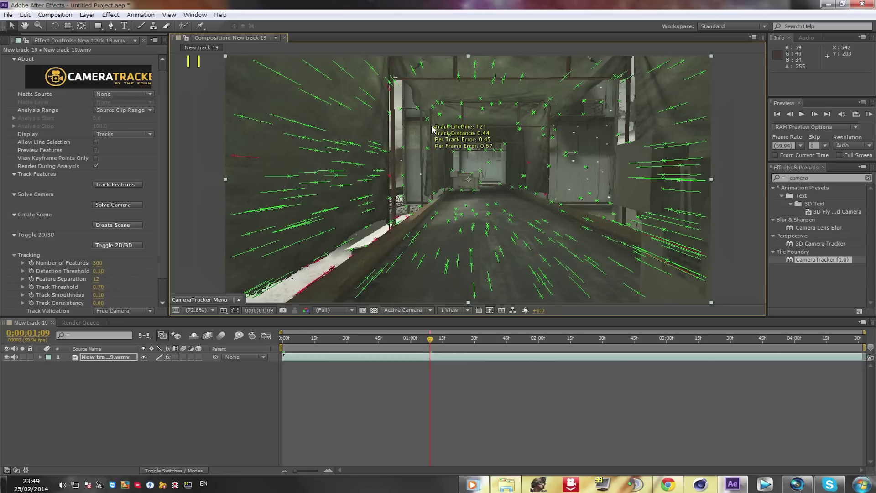
right_click(433, 129)
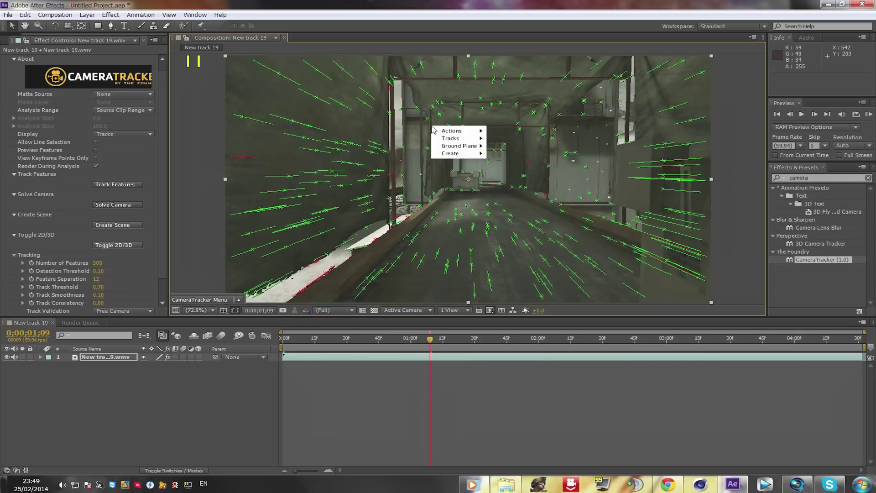
mouse_move(459, 149)
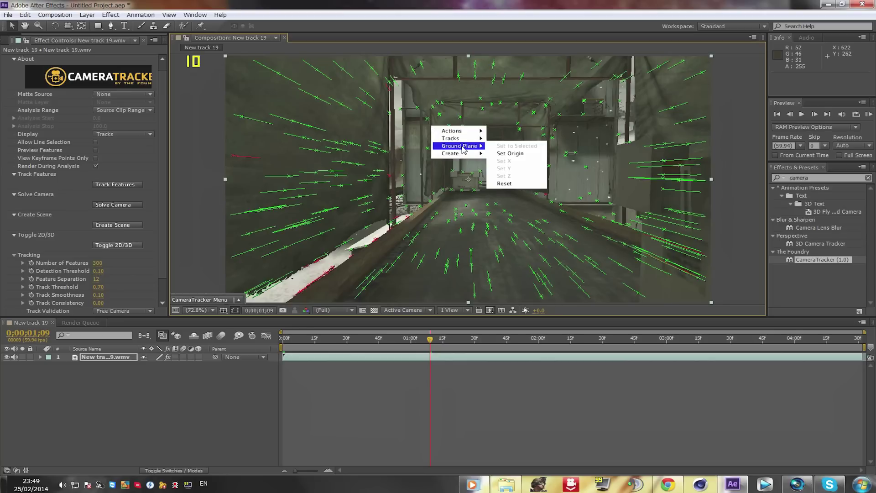
click(513, 157)
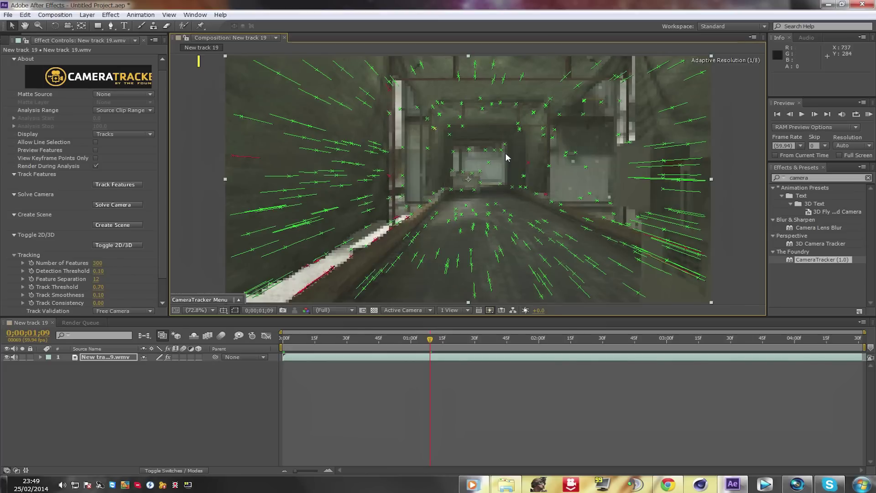
Create the CameraTracker 3D scene and scrub back to frame 0.
click(103, 225)
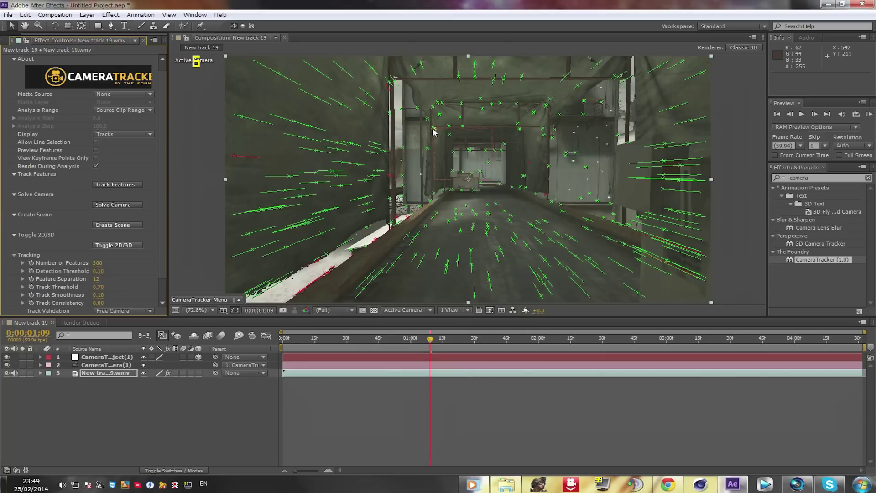
drag(389, 342, 296, 343)
drag(351, 351, 260, 351)
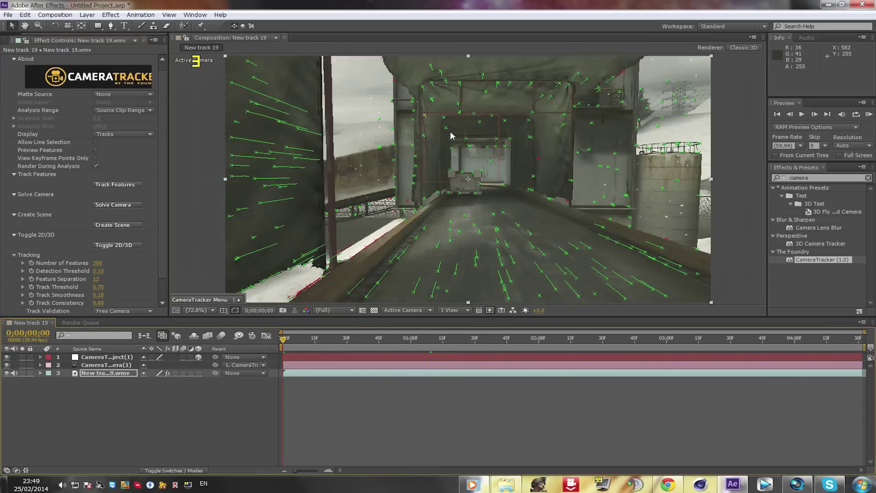
Add a text layer in the tunnel reading 'MOTION TRACKING TUTORIAL by' plus the author's name, then select it.
click(124, 27)
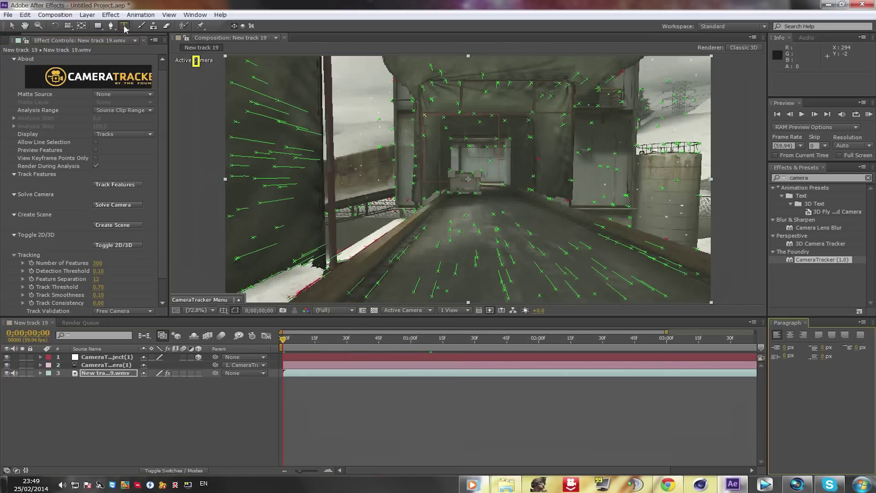
click(465, 149)
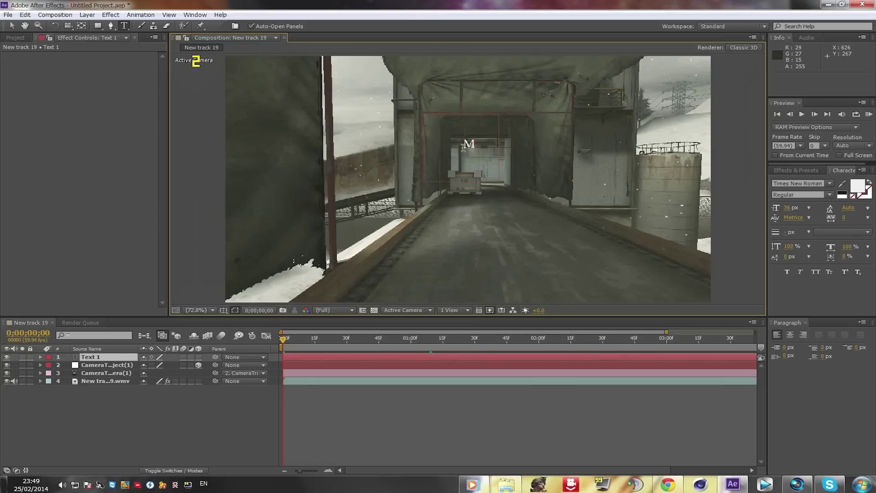
text(Moti)
key(BackSpace)
key(BackSpace)
key(BackSpace)
key(BackSpace)
text(MOTION TRACKIN)
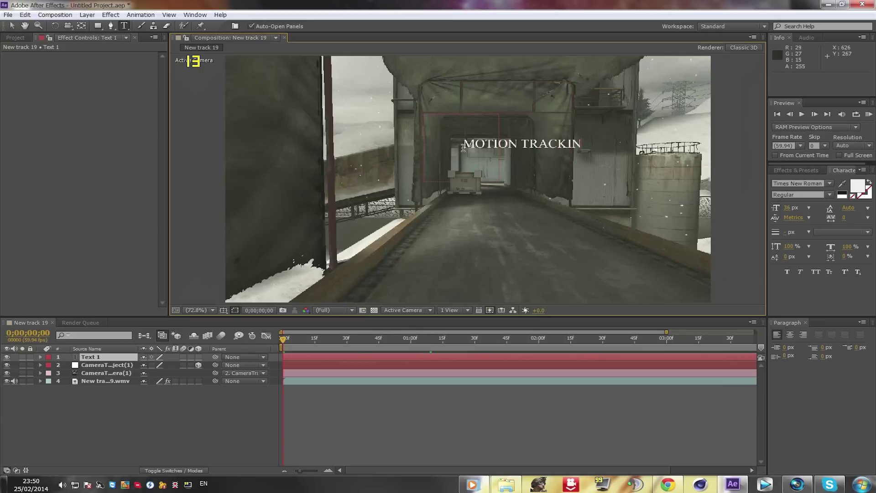
text(G TUTORIAL)
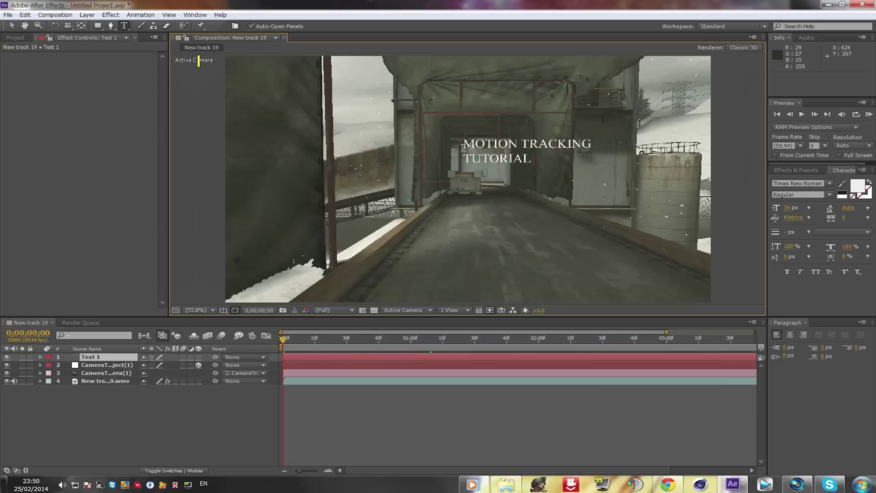
text( by Niko)
key(BackSpace)
text(ko)
key(ctrl+shift+Left)
key(ctrl+shift+Left)
key(ctrl+shift+Left)
key(ctrl+shift+Left)
key(ctrl+shift+Left)
key(ctrl+shift+Left)
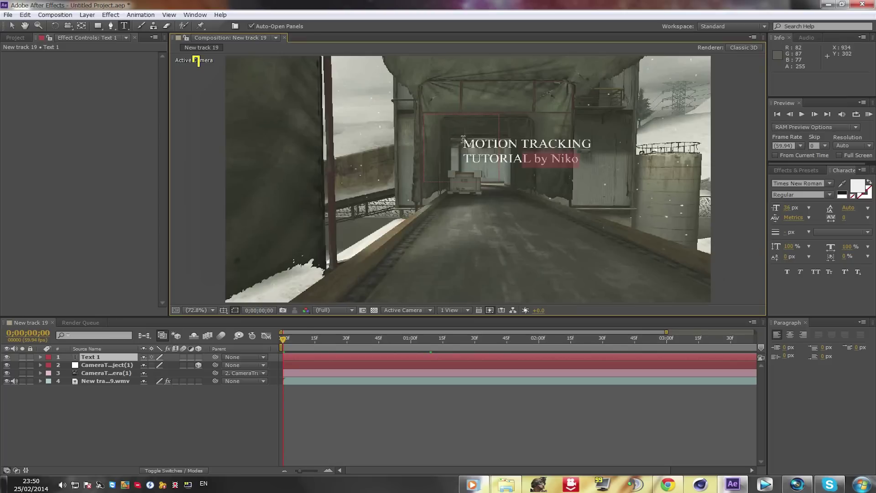
Set the title font to Agency FB and reselect all the text.
click(826, 183)
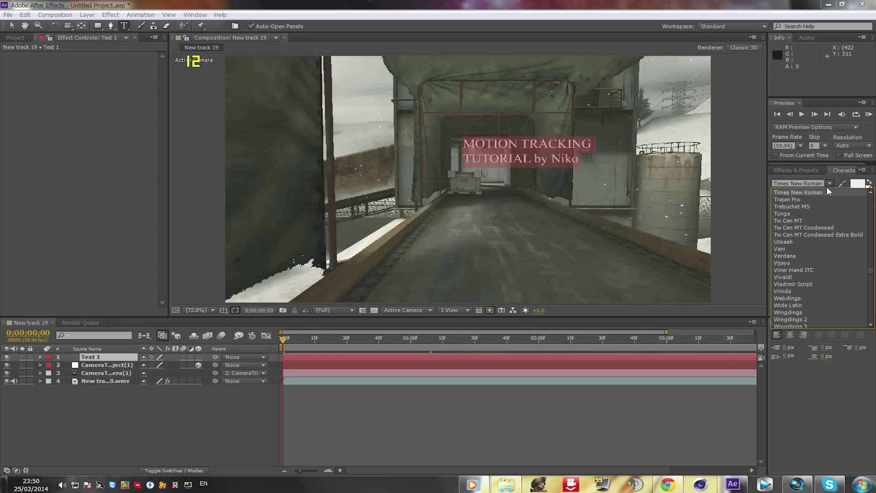
drag(872, 271, 872, 194)
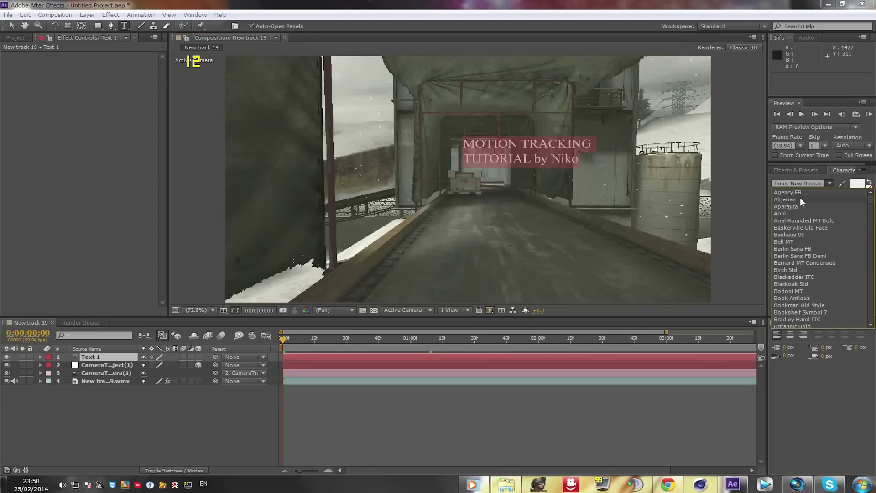
click(795, 192)
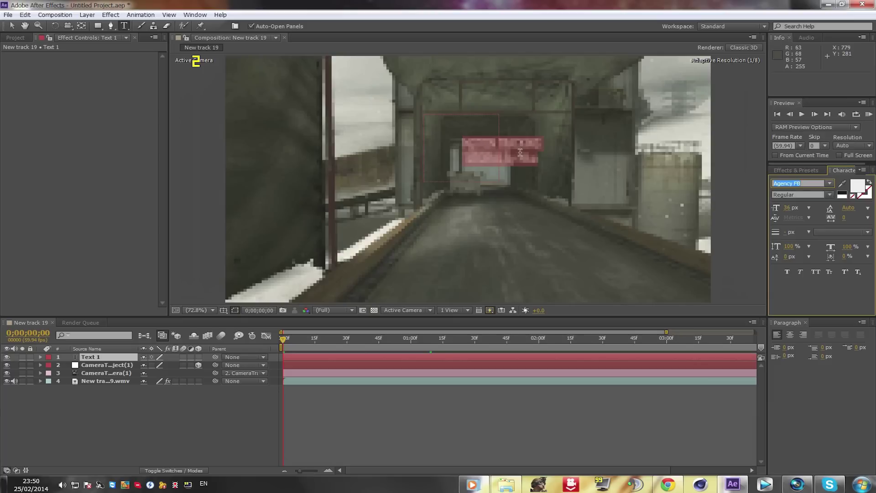
click(535, 158)
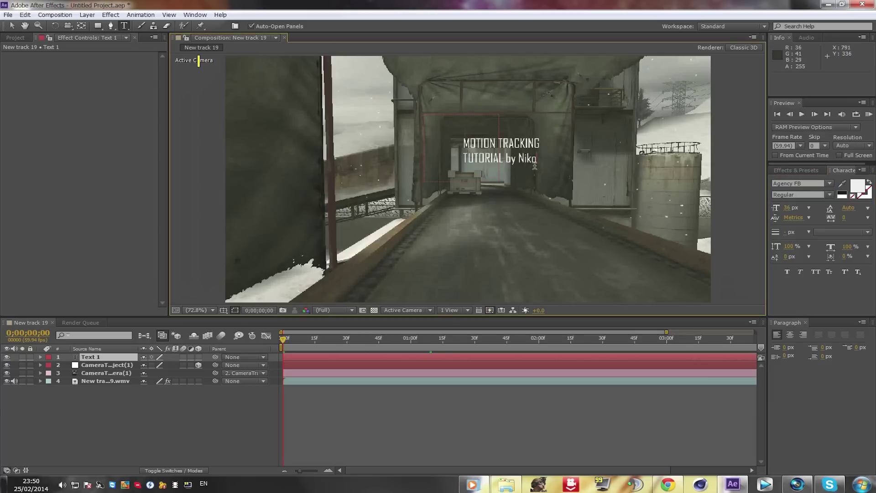
drag(538, 159, 469, 144)
click(469, 144)
key(ctrl+a)
click(468, 145)
key(ctrl+a)
click(473, 154)
key(ctrl+a)
Enlarge the title to 82 px and retype the byline in capitals as 'BY' plus the author's name.
drag(786, 209, 811, 208)
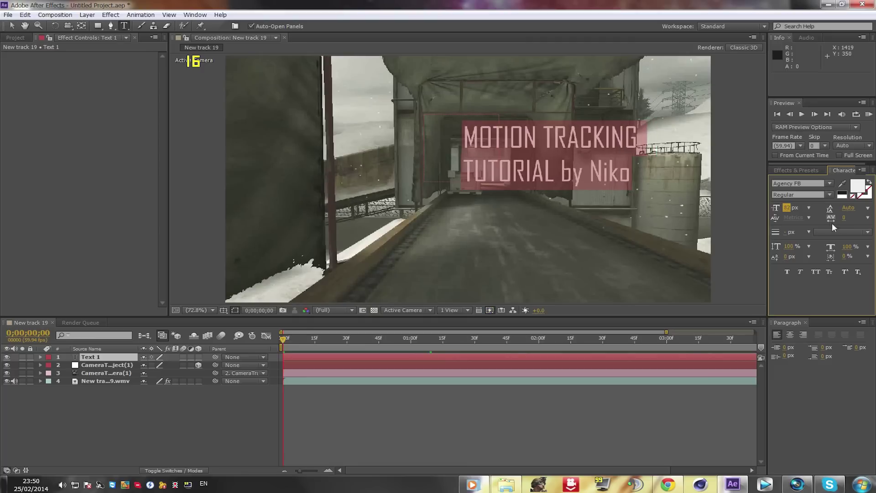
click(564, 169)
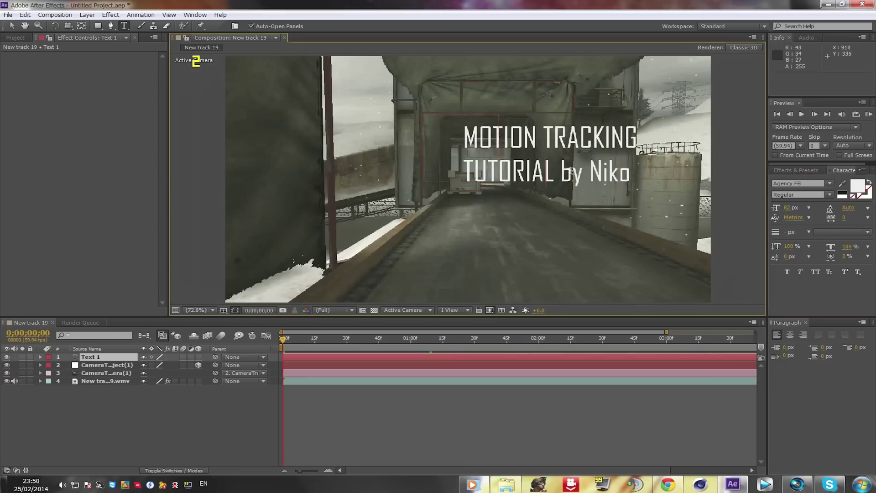
double_click(592, 171)
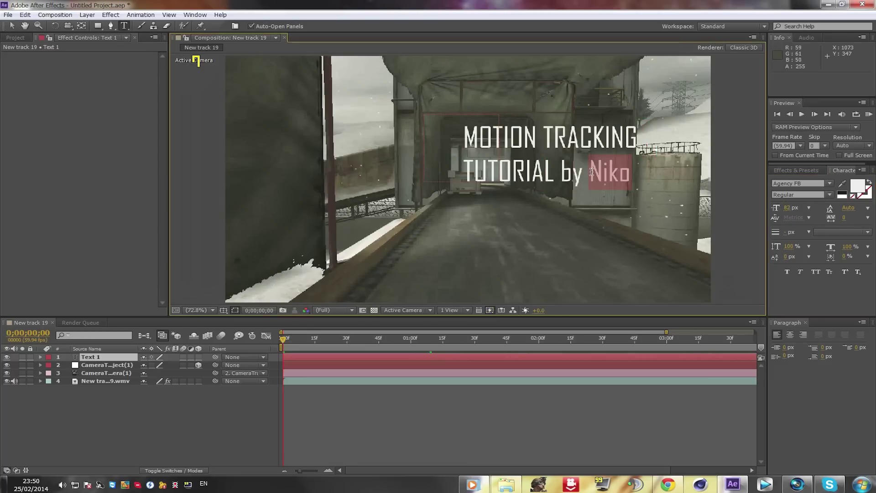
text(NIKO)
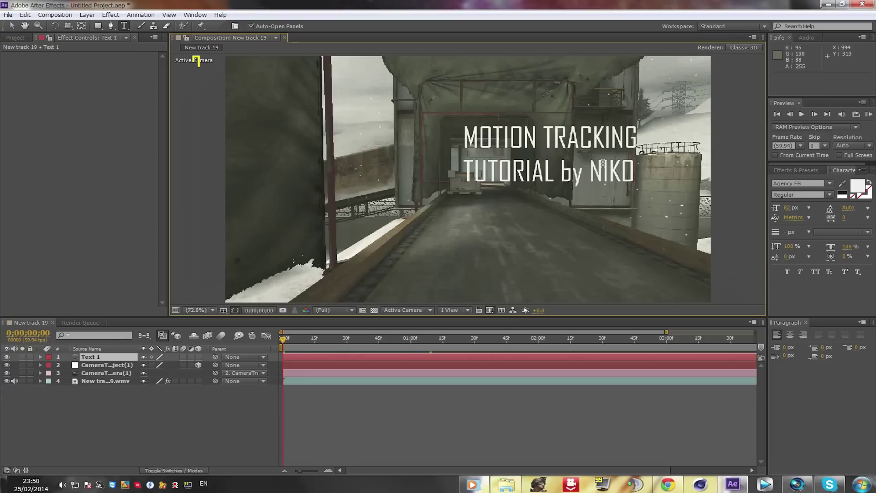
drag(577, 170, 560, 166)
text(BY)
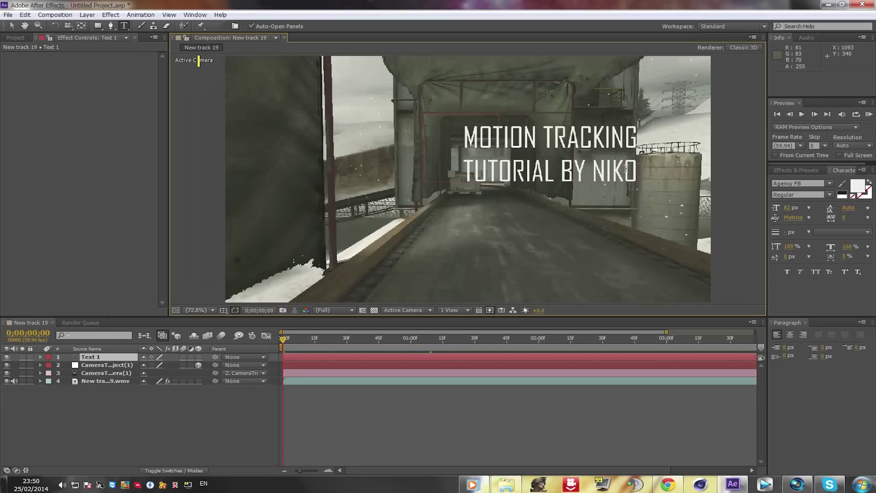
Shift the second line's baseline, stretch it taller, and make the title layer 3D.
drag(638, 172, 462, 163)
drag(786, 257, 831, 250)
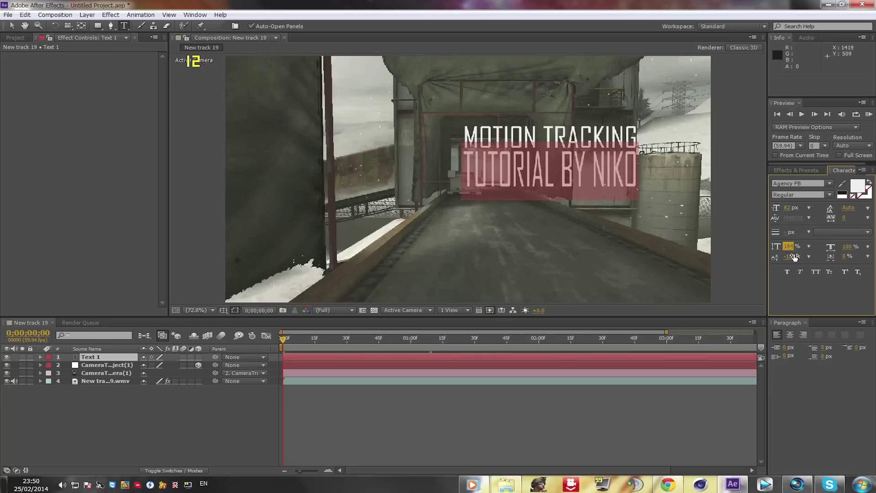
drag(790, 258, 829, 247)
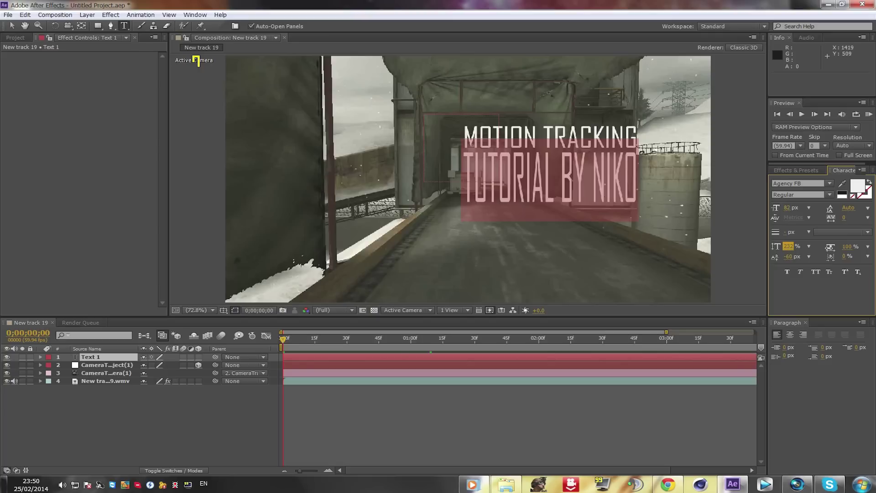
click(641, 190)
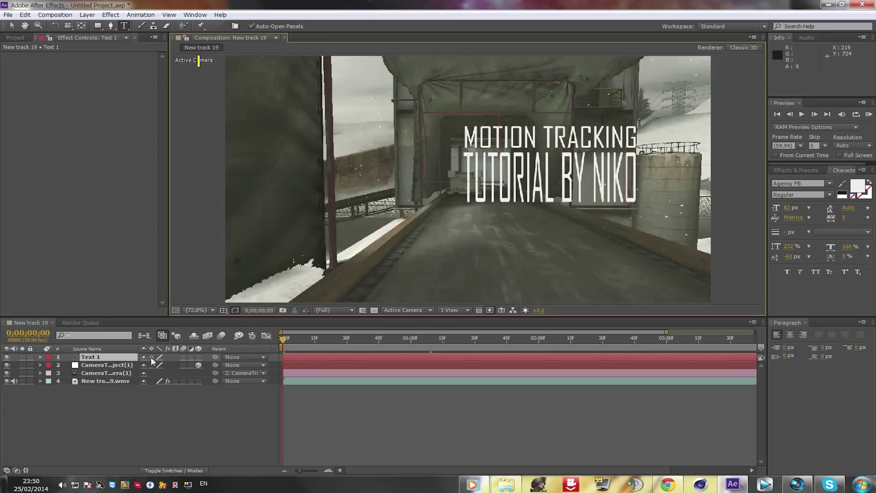
click(198, 357)
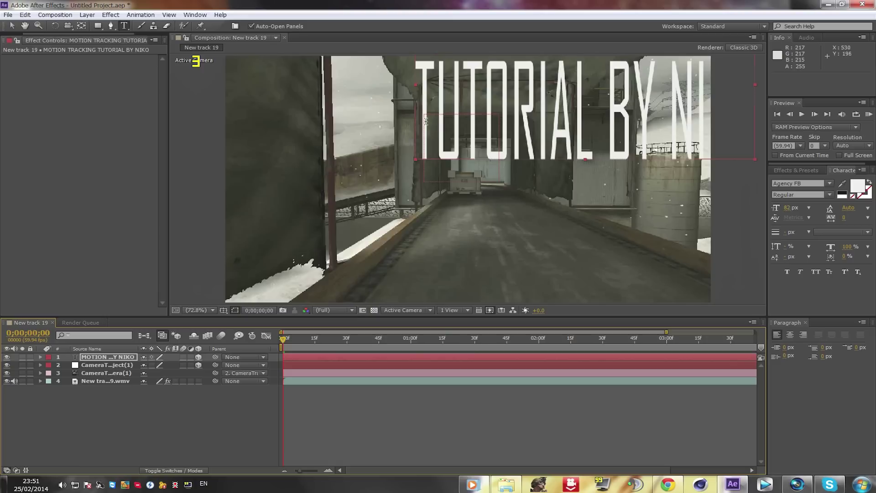
Shrink the oversized 3D title and fit the composition back into the viewer.
key(v)
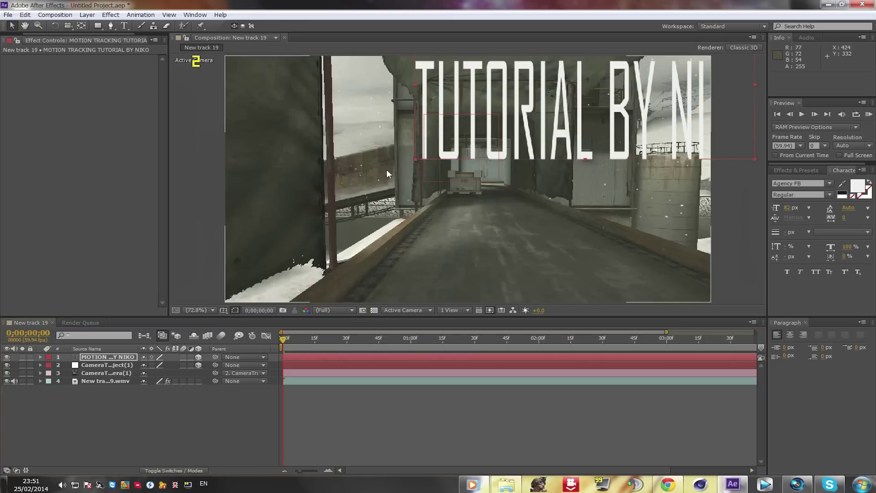
scroll(387, 171, down, 5)
scroll(433, 178, up, 6)
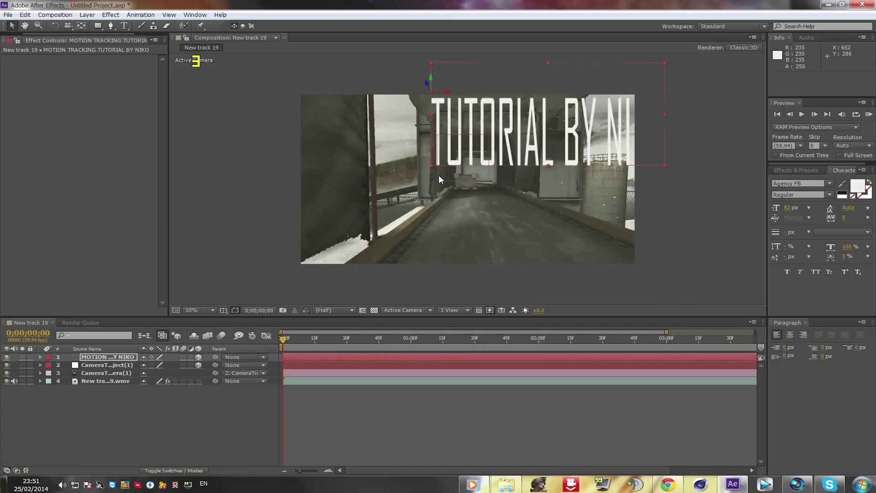
scroll(431, 182, down, 6)
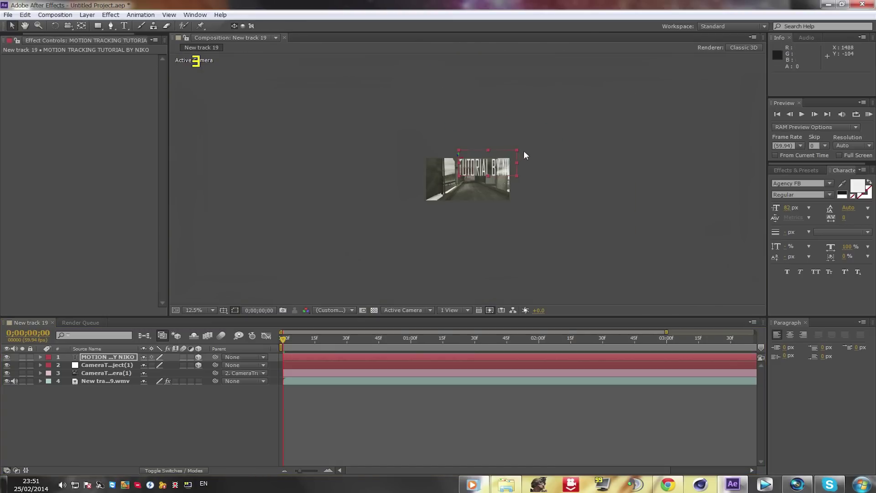
drag(517, 150, 474, 176)
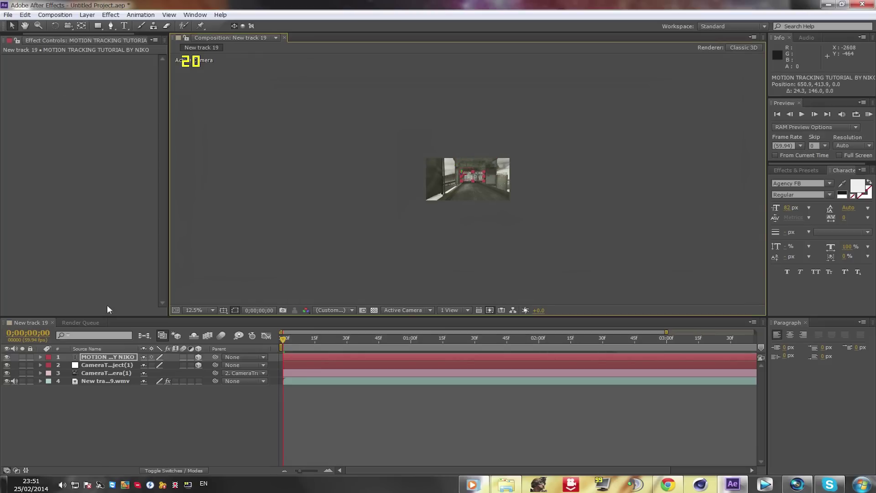
click(195, 310)
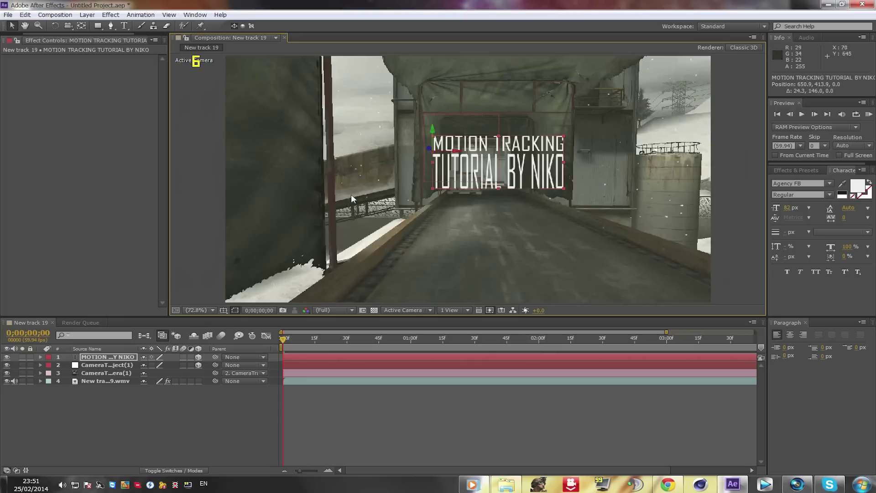
Move the title up above the crate and rescale it to about 43% by 47%.
drag(475, 157, 467, 138)
drag(558, 142, 570, 142)
mouse_move(498, 169)
mouse_down()
mouse_move(499, 186)
mouse_move(501, 158)
mouse_move(500, 165)
mouse_up()
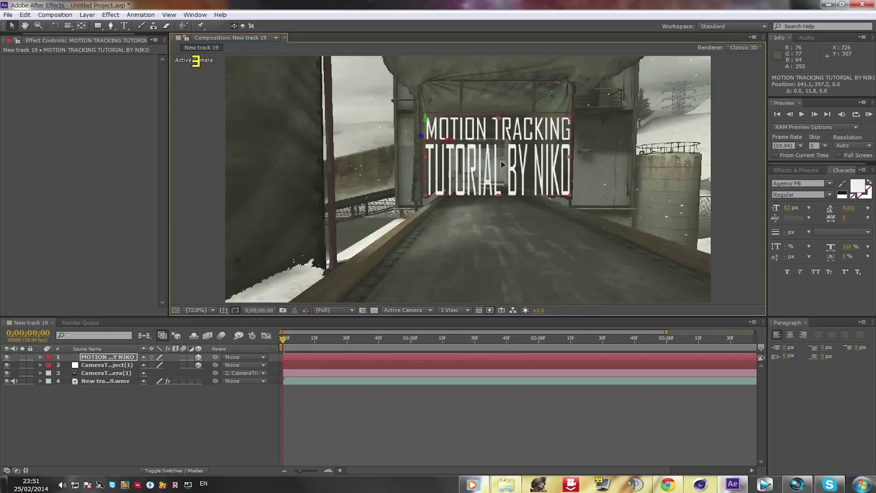
key(ctrl+shift+a)
drag(284, 338, 259, 343)
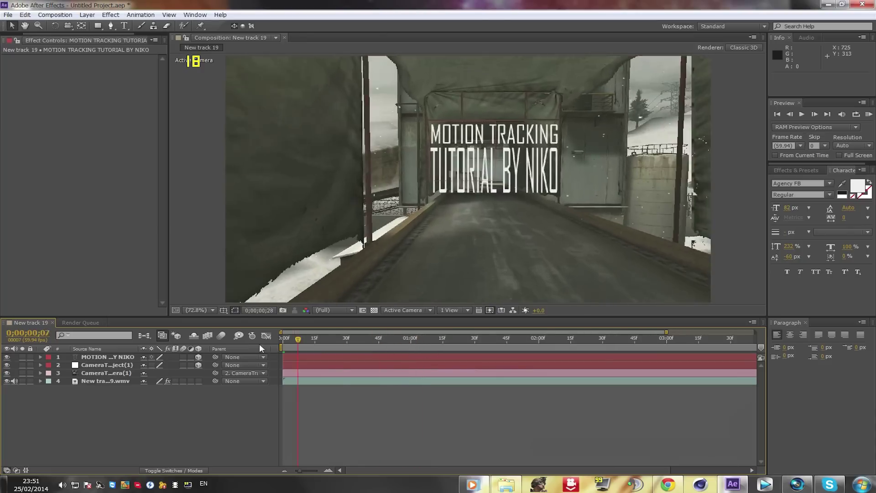
Apply the Glow effect to the title text layer.
click(288, 352)
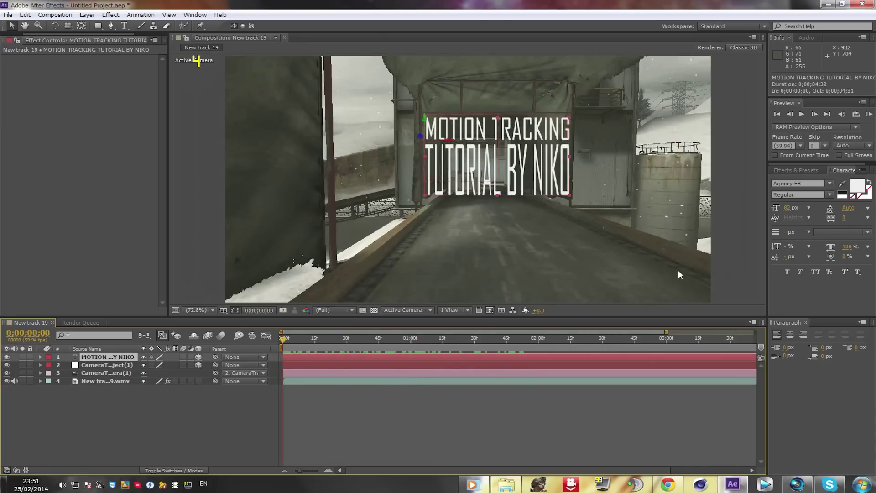
click(798, 171)
double_click(812, 181)
text(glow)
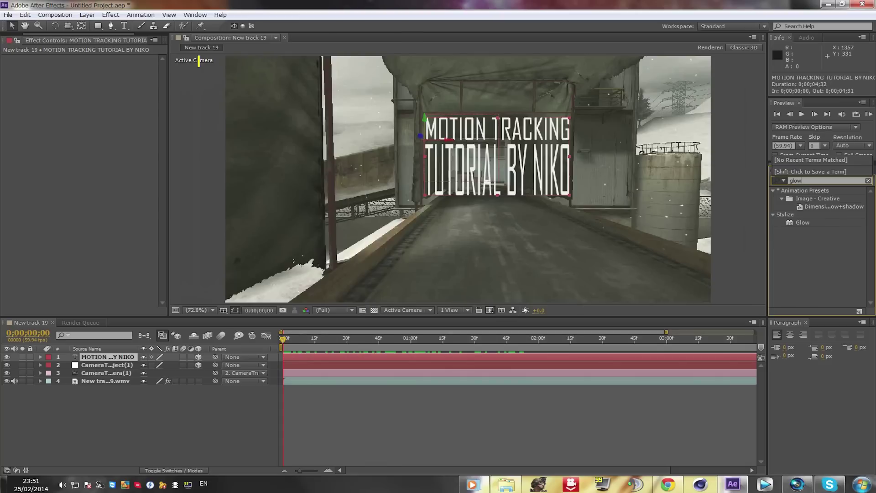
drag(804, 222, 453, 360)
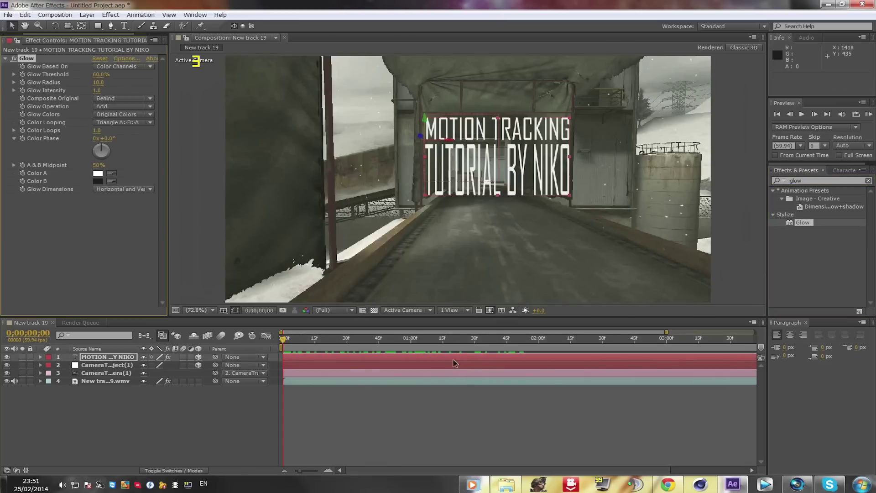
click(302, 381)
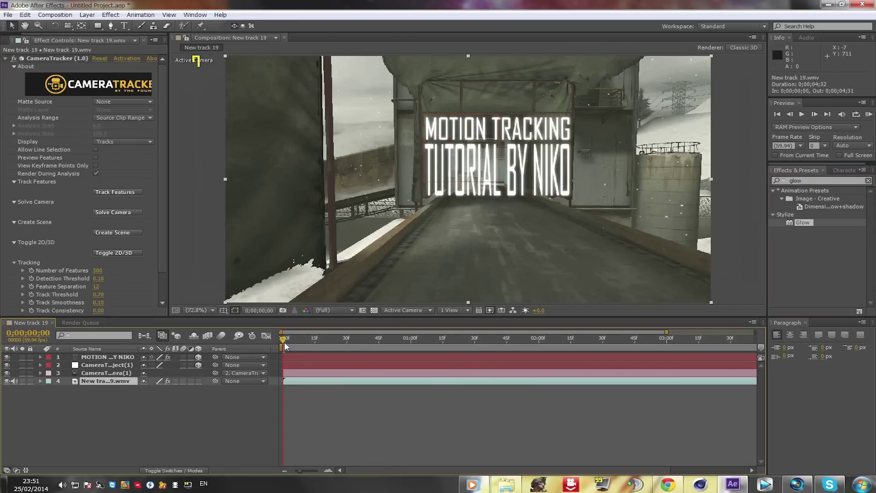
click(294, 357)
Lower Glow Threshold to 25.1% and keep Glow Radius at 10.0.
drag(98, 83, 41, 83)
drag(98, 82, 98, 80)
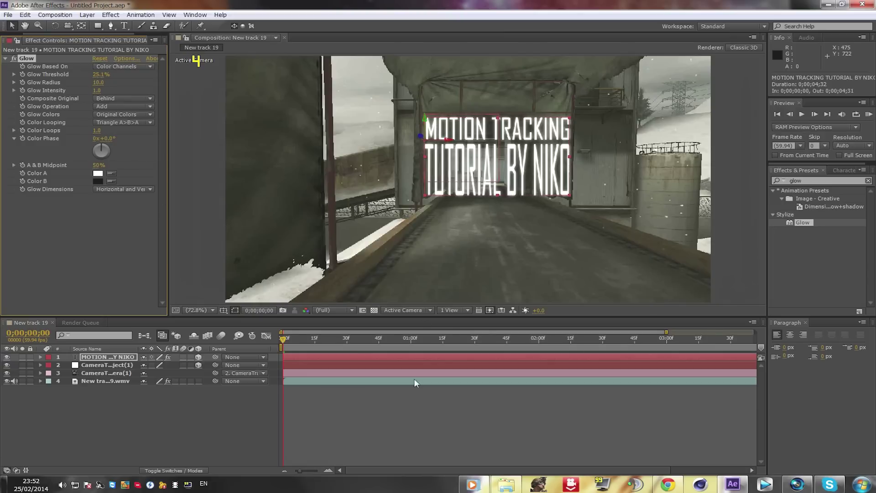
click(398, 398)
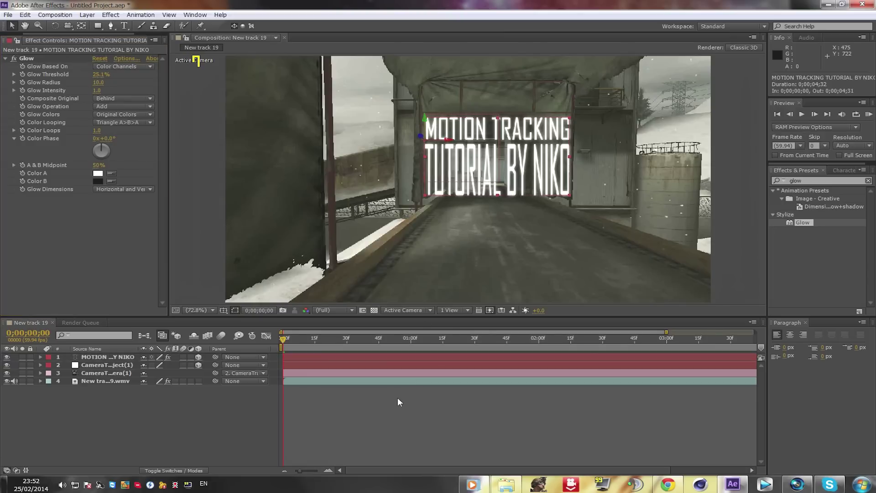
click(291, 356)
Find 'Block Dissolve - digital' under Animation Presets > Transitions - Dissolves.
click(805, 181)
key(BackSpace)
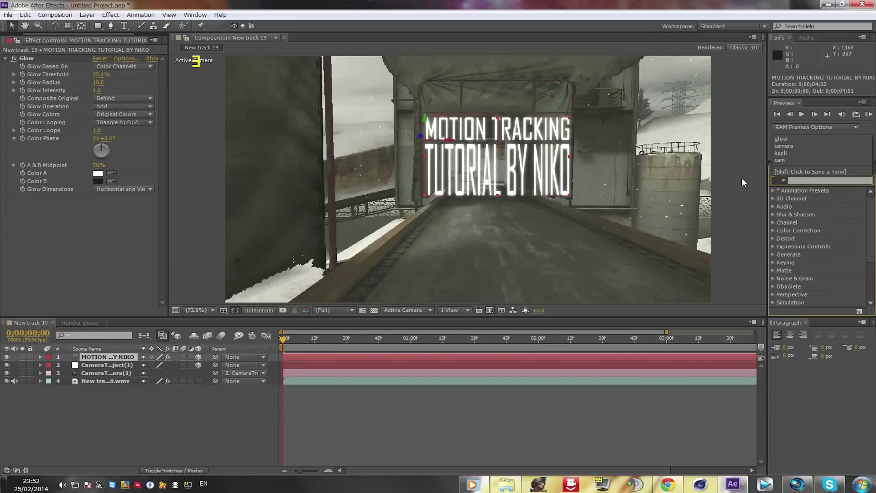
click(775, 190)
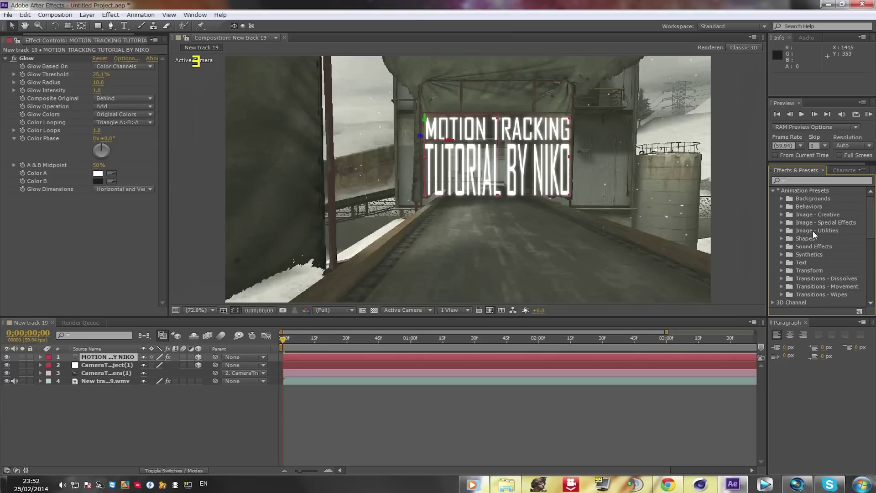
click(774, 190)
click(800, 180)
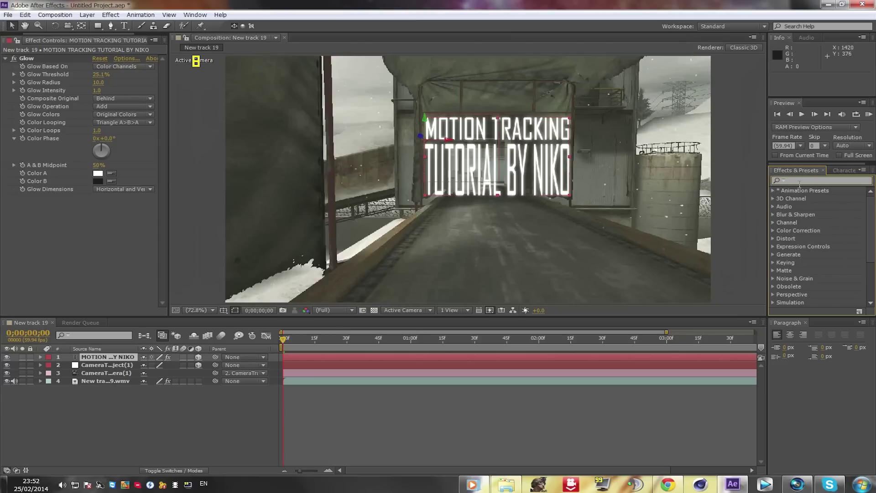
click(773, 191)
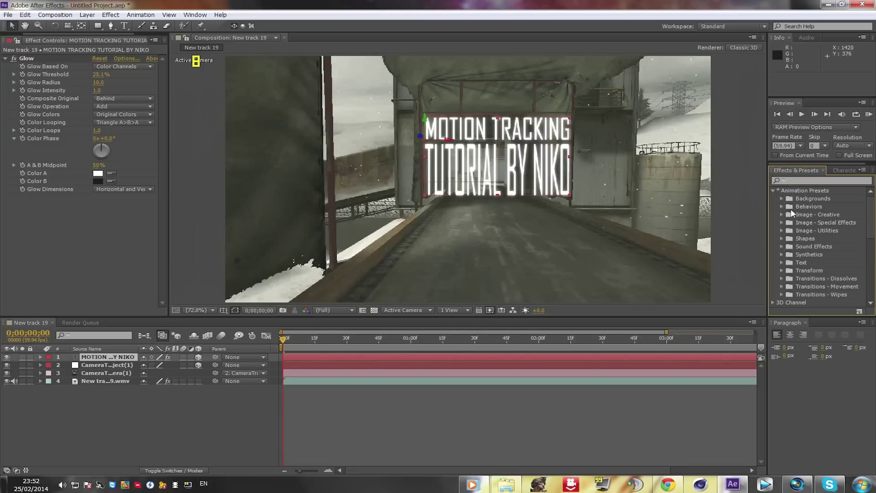
click(781, 278)
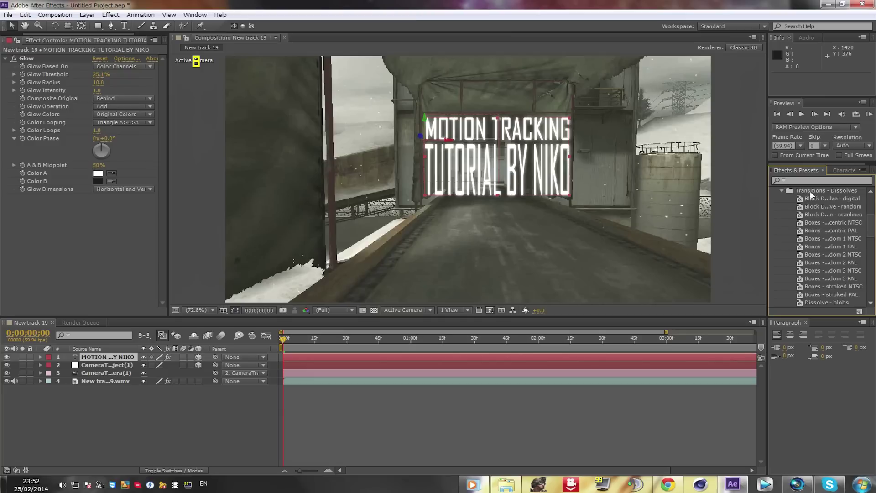
drag(814, 200, 811, 202)
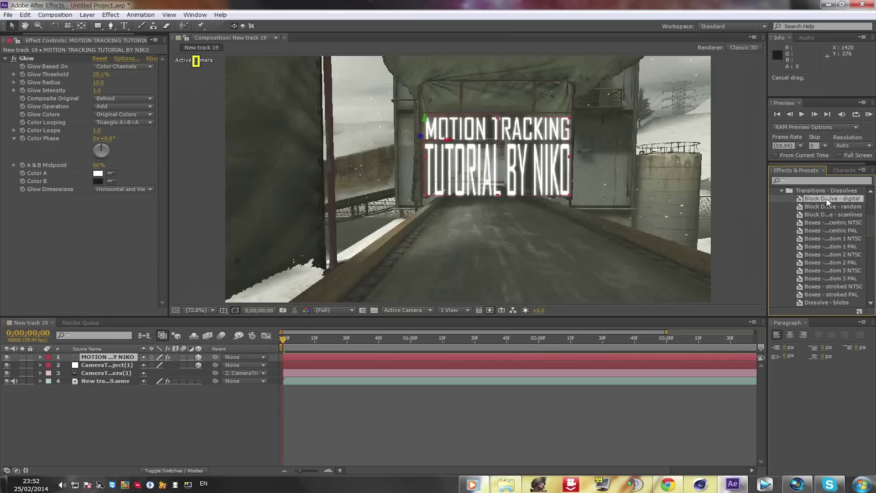
Apply the Block Dissolve preset to the title and scrub the opening frames to check it.
drag(854, 205, 491, 357)
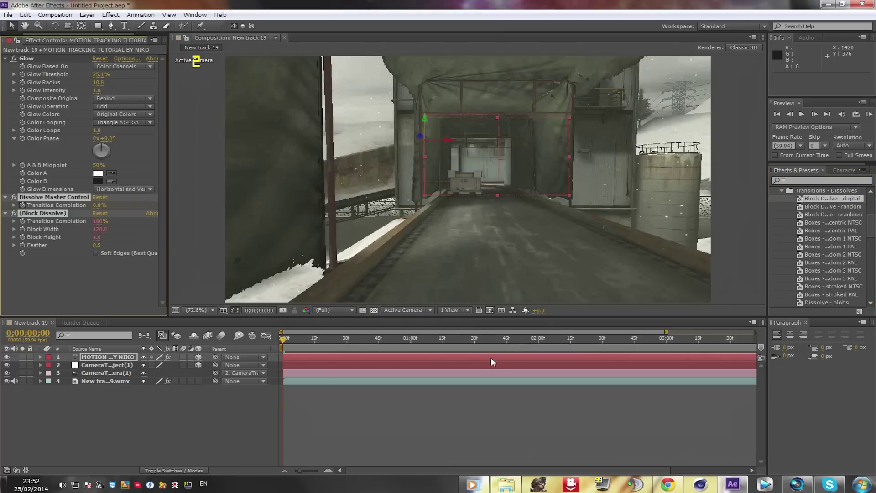
click(471, 393)
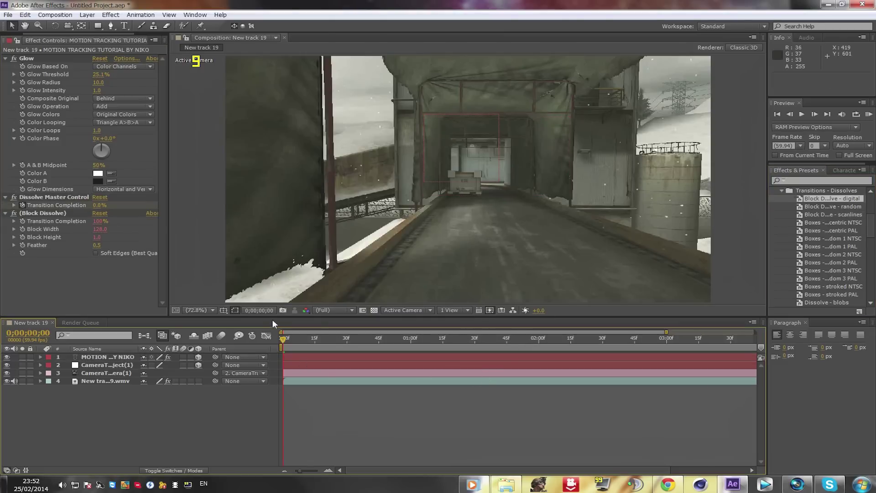
drag(281, 337, 319, 339)
key(Home)
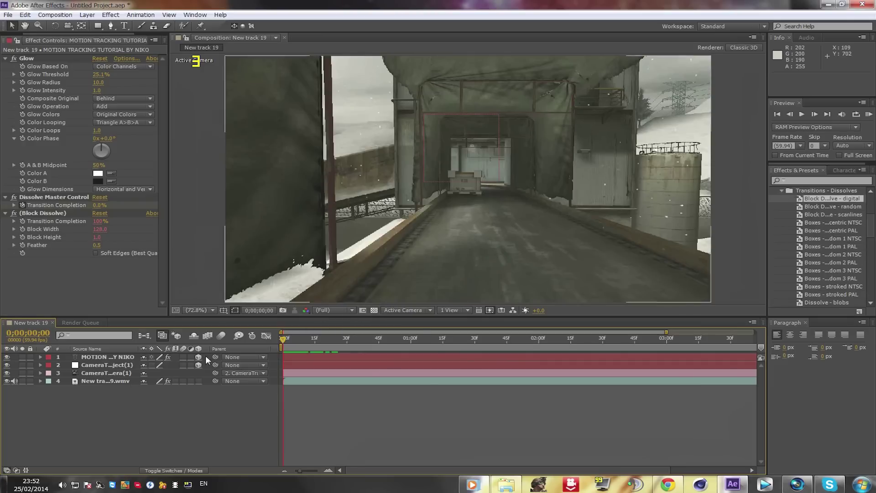
click(801, 114)
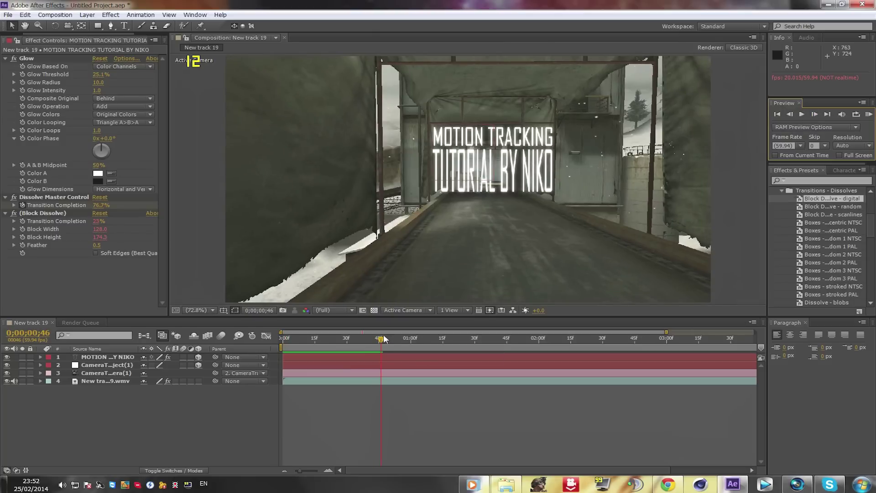
drag(384, 339, 563, 348)
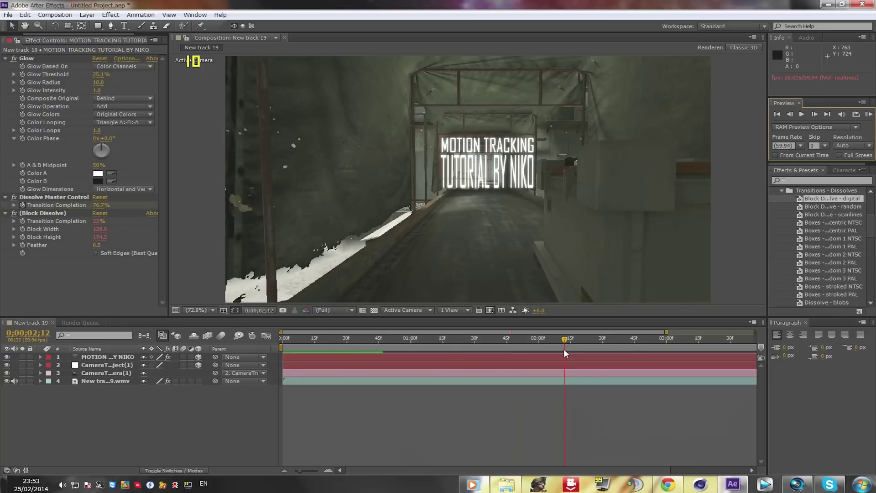
click(561, 355)
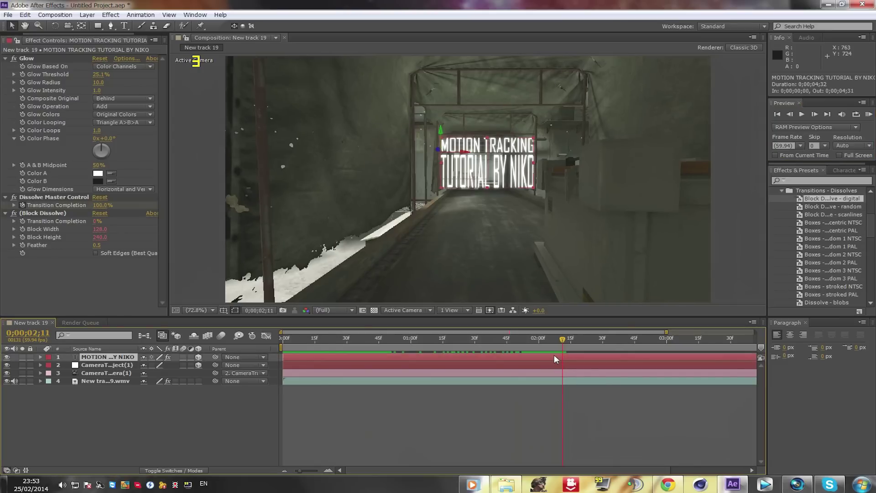
Split the title layer at the playhead and remove its trailing part so it ends near 0;00;02;11.
key(ctrl+shift+d)
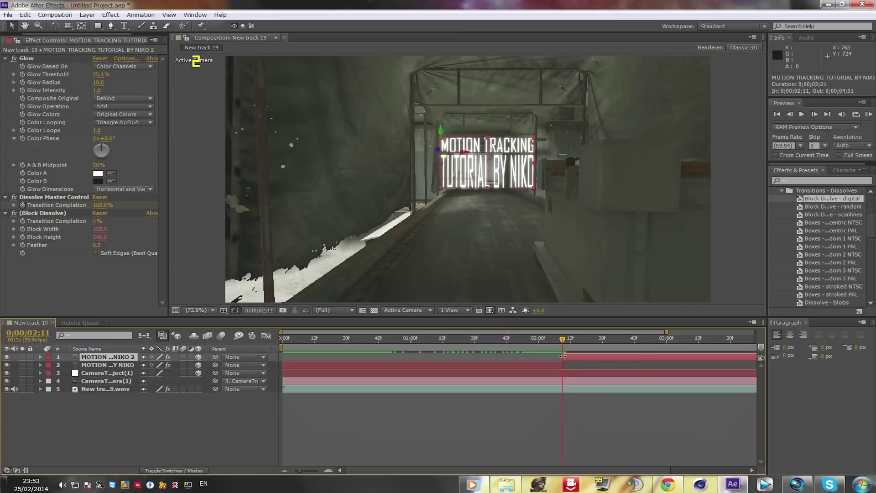
key(ctrl+x)
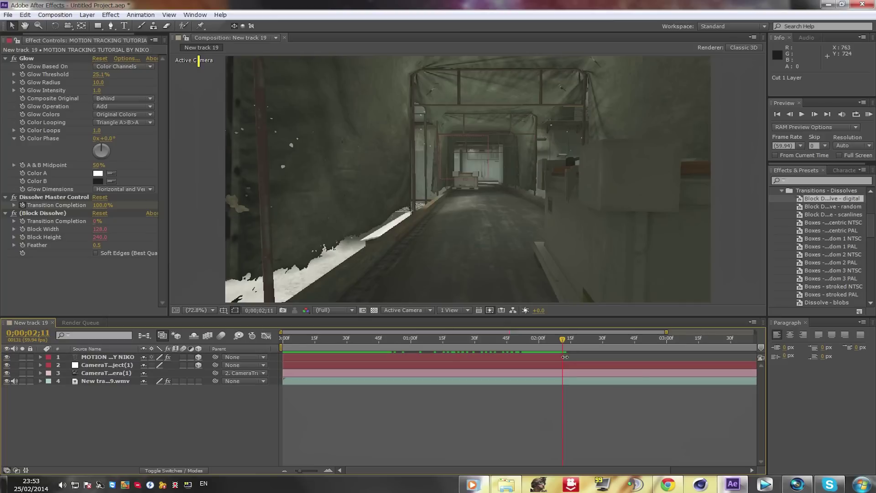
mouse_move(564, 340)
mouse_down()
mouse_move(553, 342)
mouse_move(560, 345)
mouse_up()
click(559, 356)
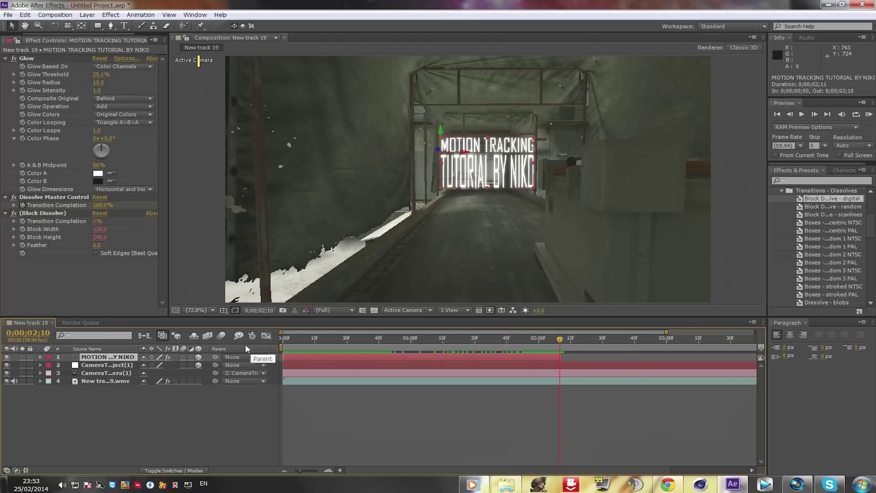
Reselect the title layer, reveal its Opacity property and return to the first frame.
click(319, 364)
click(324, 357)
key(t)
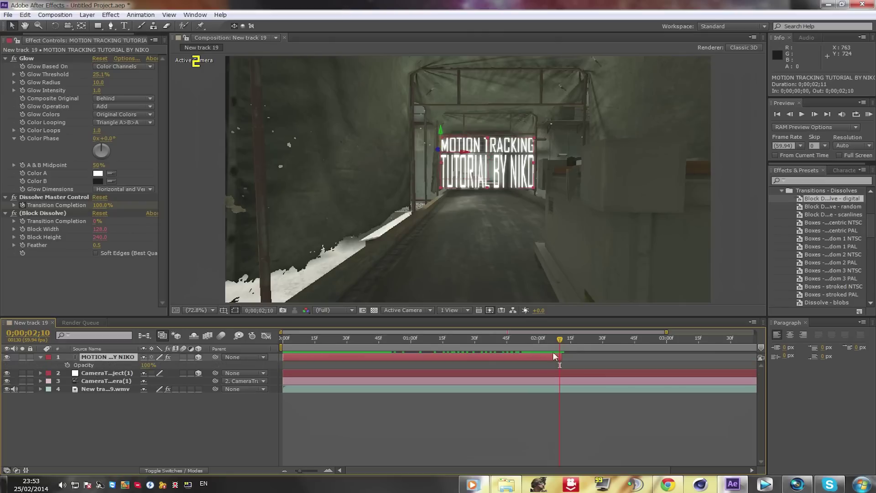
drag(560, 340, 298, 340)
key(Home)
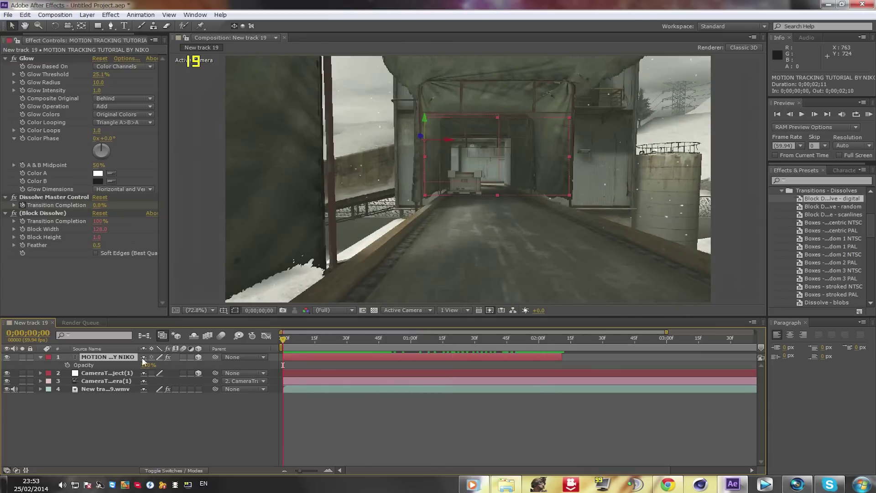
Keyframe the title's Opacity at 100% at 0;00;01;50 and near 0% at 0;00;02;10.
click(68, 366)
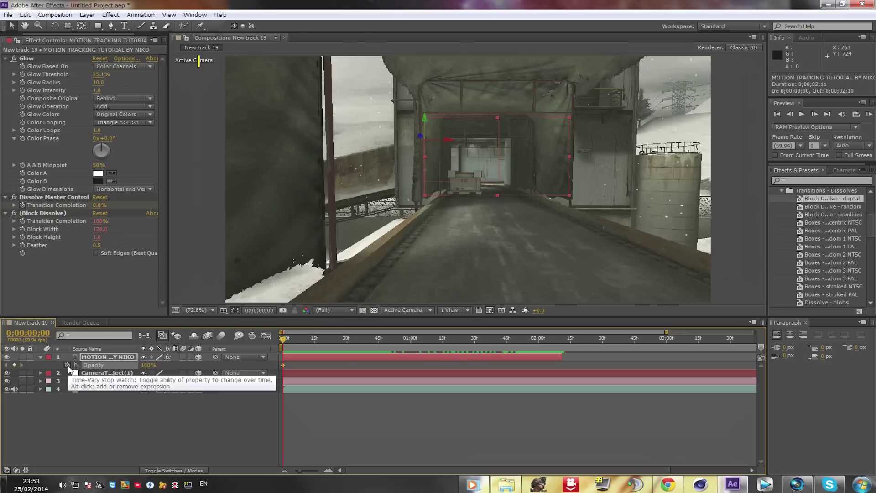
drag(282, 340, 516, 352)
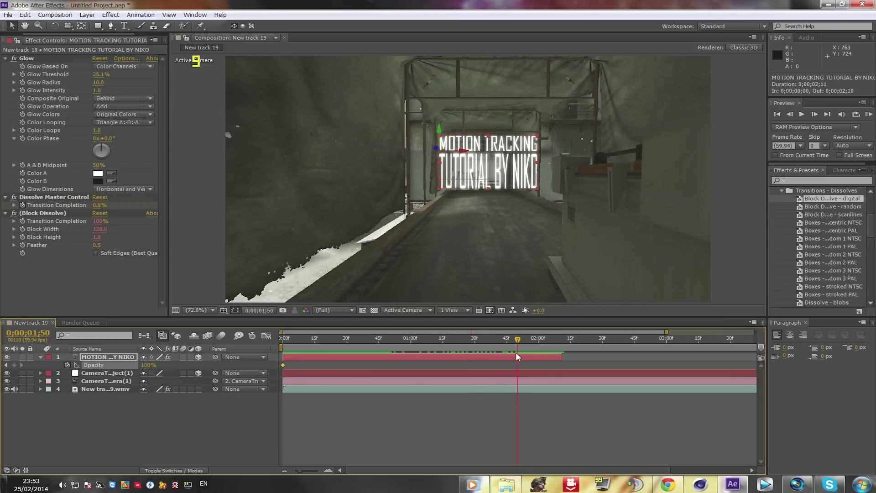
click(15, 365)
drag(518, 340, 562, 345)
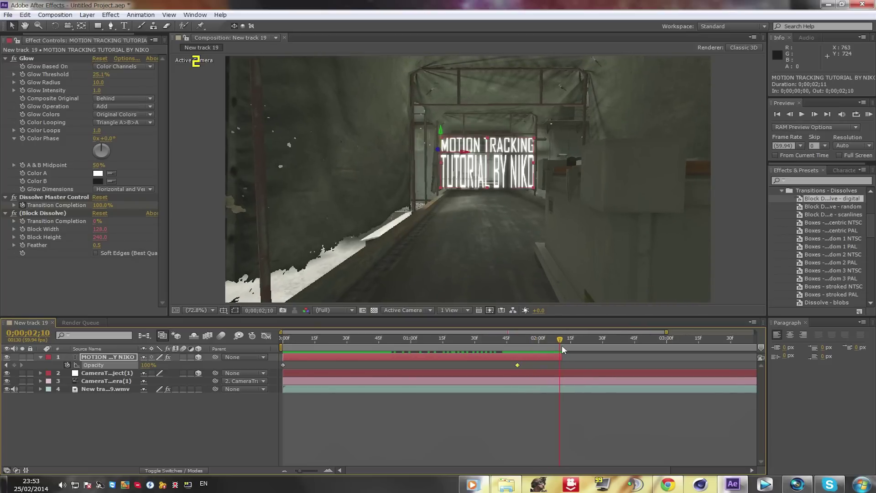
drag(148, 365, 91, 366)
Scrub back through the fade to check the title dissolving out.
drag(555, 342, 323, 339)
click(500, 404)
click(327, 341)
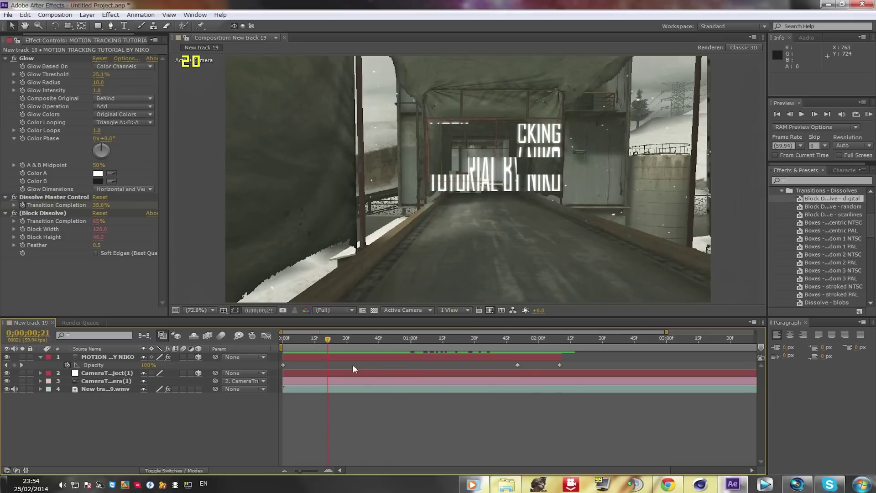
Queue and render New track 19 losslessly to New track 19_1.avi, then restore the Project panel.
click(55, 15)
click(75, 87)
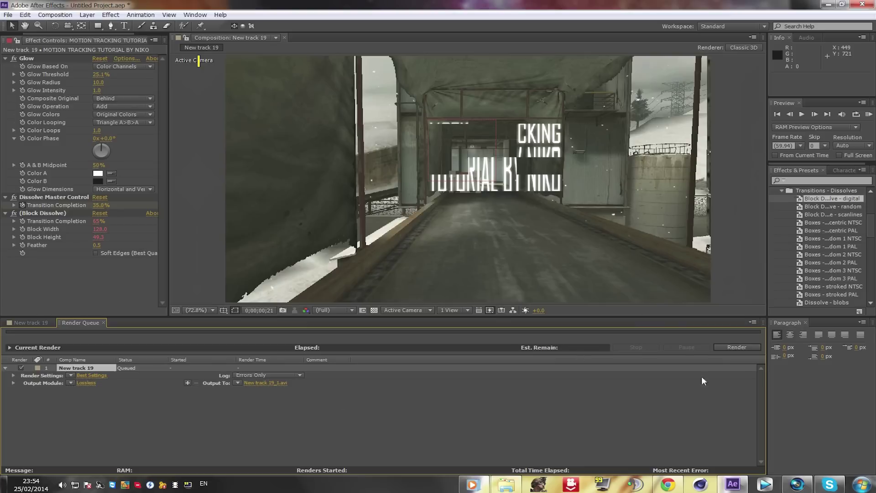
click(736, 347)
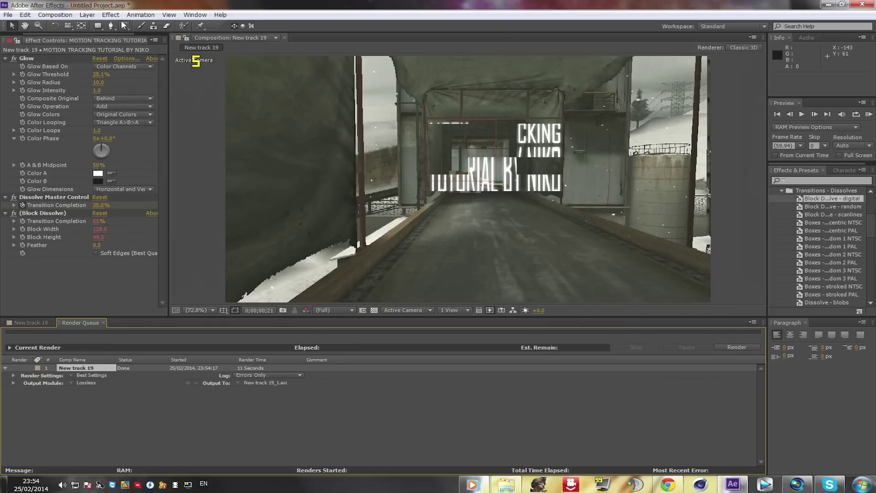
click(195, 15)
click(222, 272)
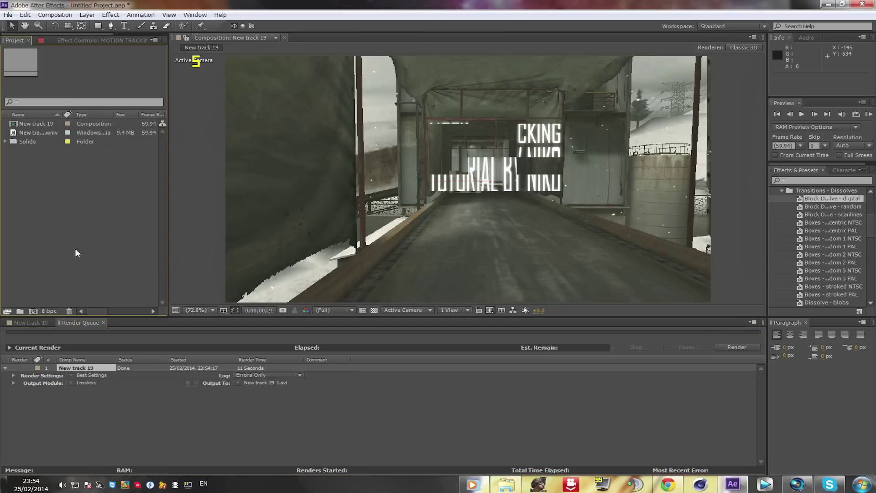
Drag New track 19_1.avi from the AE - RENDERED folder into the After Effects Project panel.
click(516, 488)
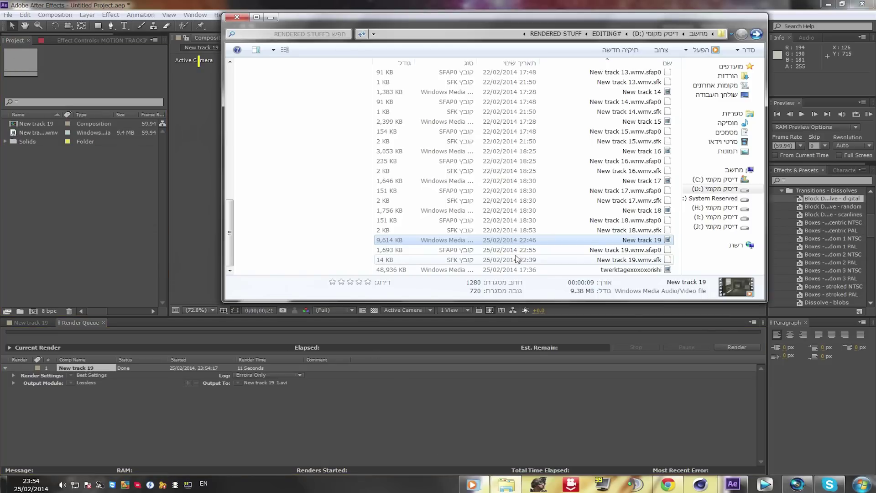
click(756, 34)
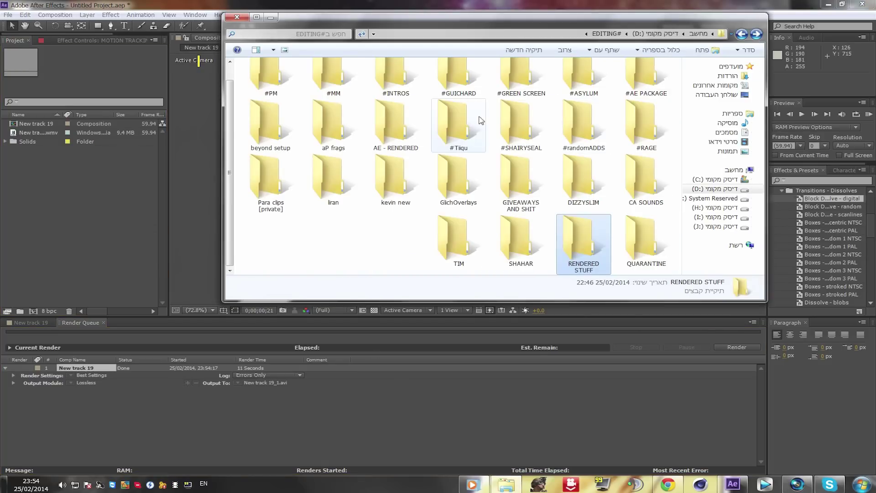
double_click(401, 136)
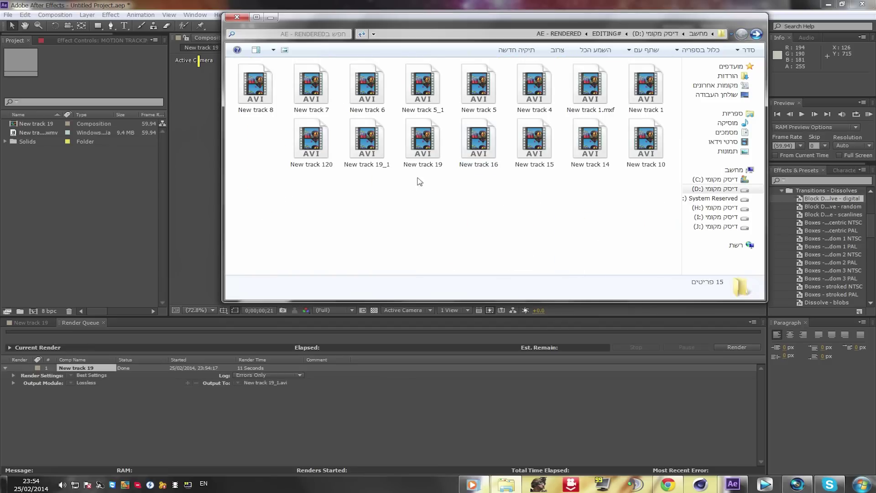
click(372, 157)
drag(372, 158, 86, 202)
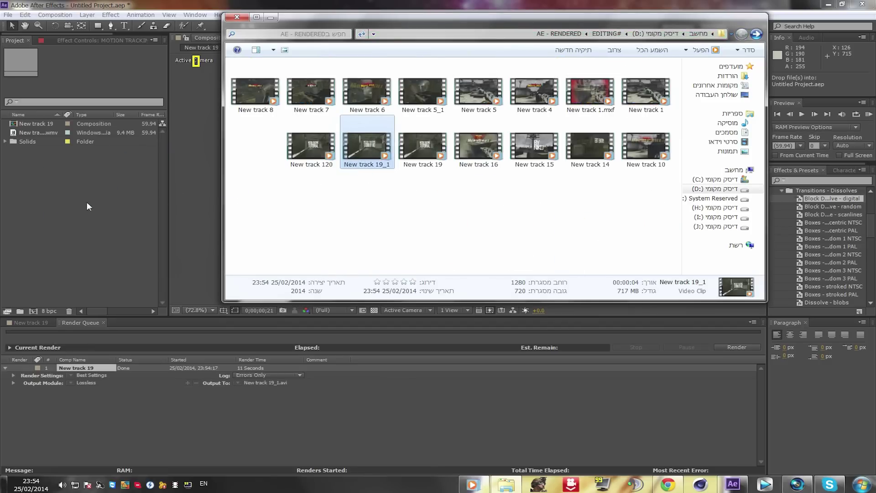
click(75, 6)
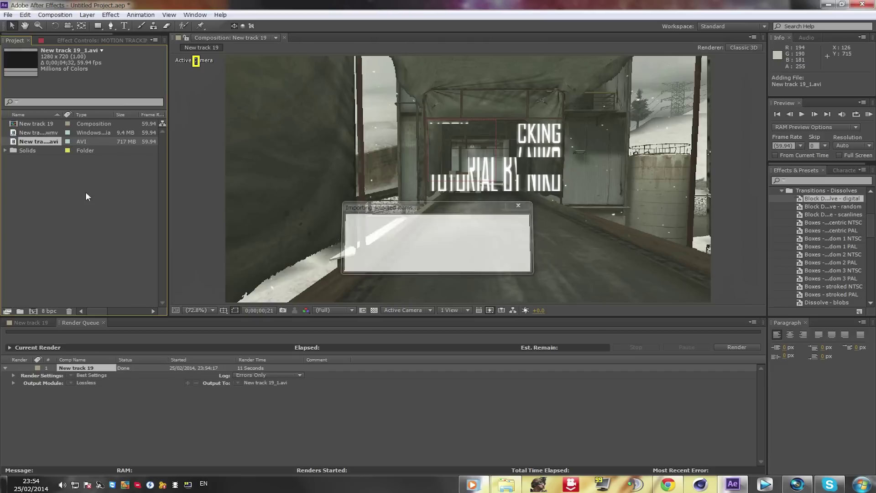
Build a New track 19_1 composition from the imported AVI and scrub through its frames.
drag(45, 141, 37, 321)
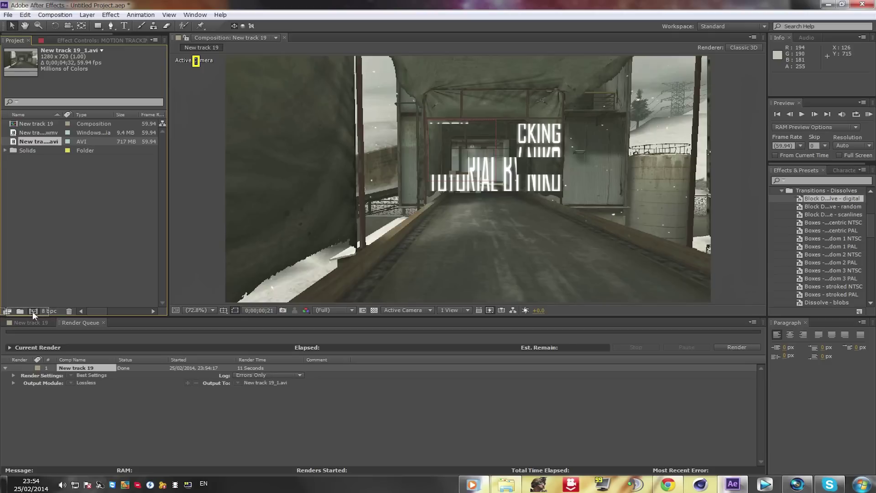
drag(32, 311, 32, 311)
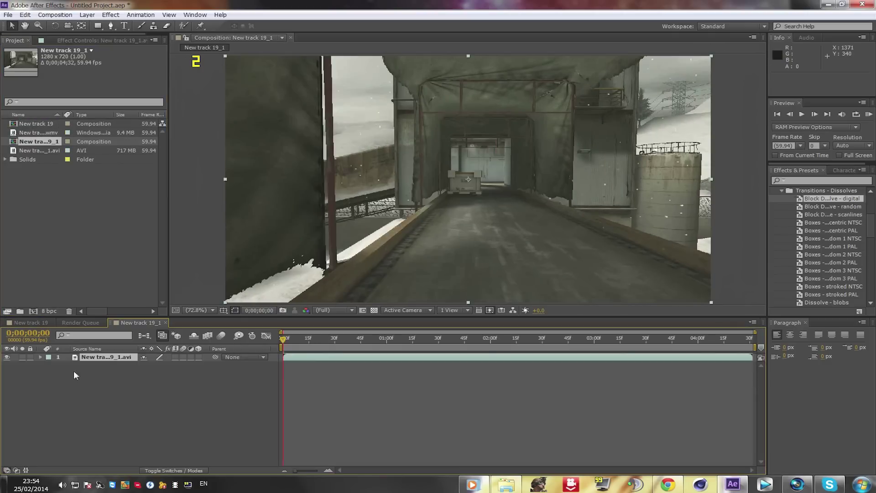
click(36, 322)
click(123, 322)
click(32, 322)
click(123, 322)
drag(316, 338, 481, 339)
Search 'camer' in Effects & Presets and apply CameraTracker (1.0) to the clip layer, showing Tracking.
click(825, 181)
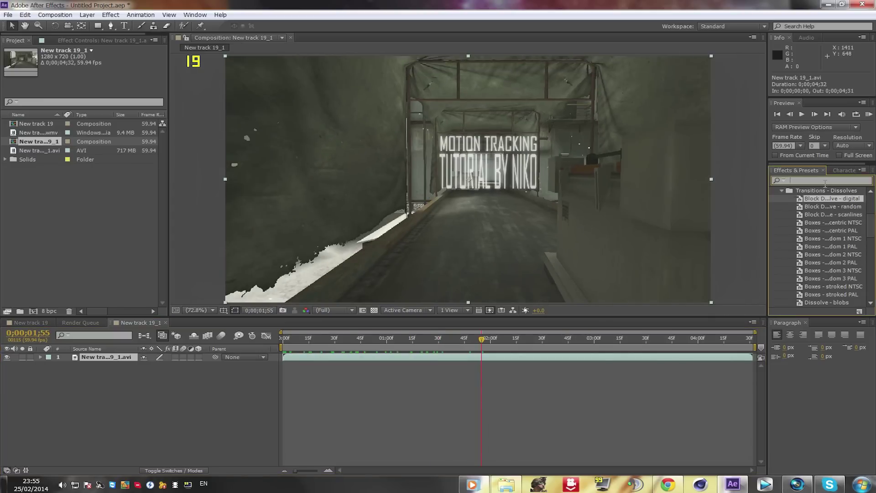
text(camera)
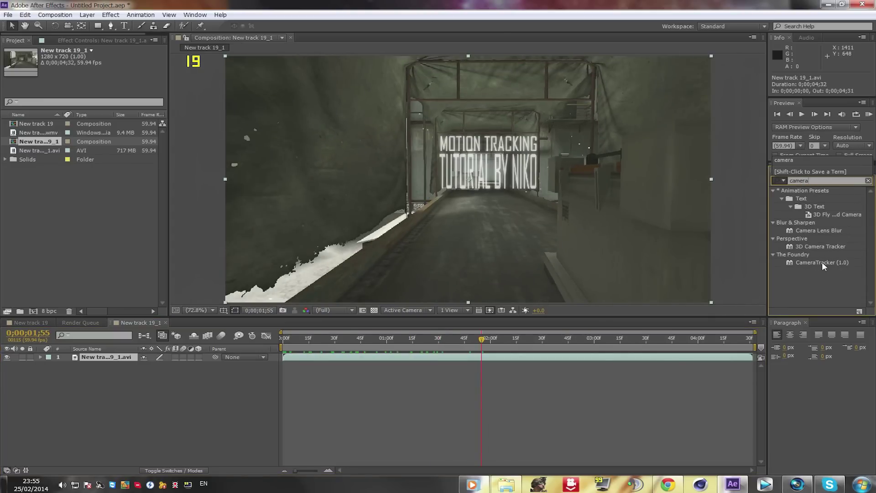
drag(824, 266, 431, 357)
click(10, 262)
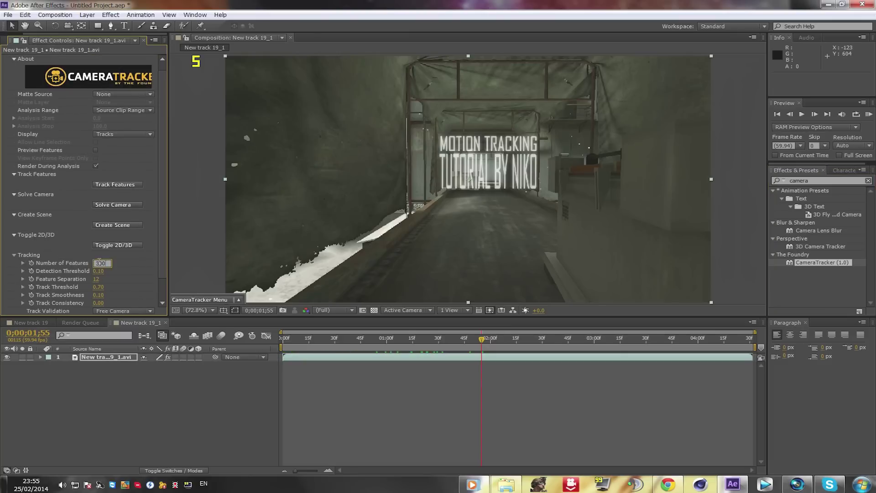
Run Track Features, then Solve Camera, and confirm the solved result.
click(112, 184)
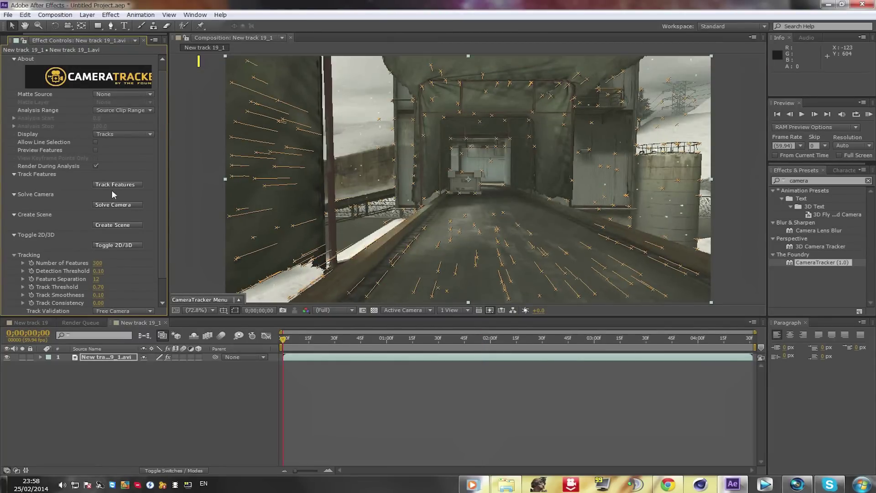
click(112, 205)
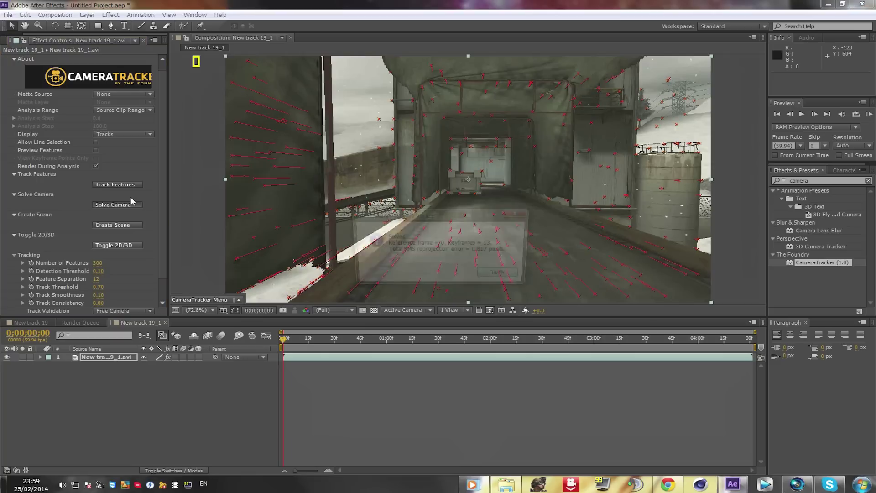
click(496, 276)
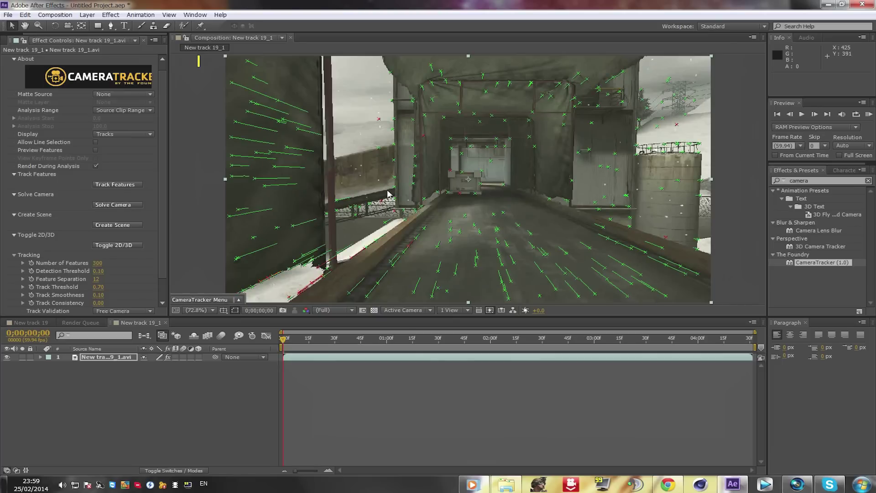
Scrub to the clip's end at 0;00;04;31 and inspect a solved track point on the crate.
drag(282, 342, 549, 342)
drag(587, 342, 752, 343)
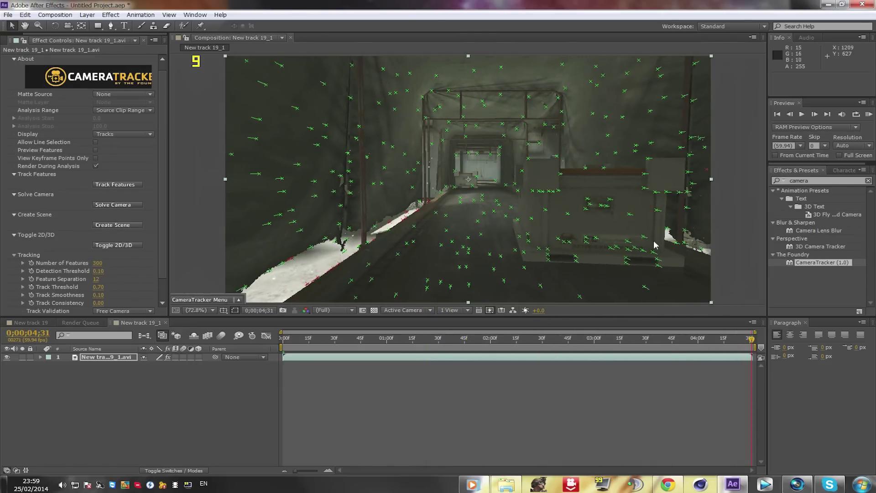
mouse_move(561, 177)
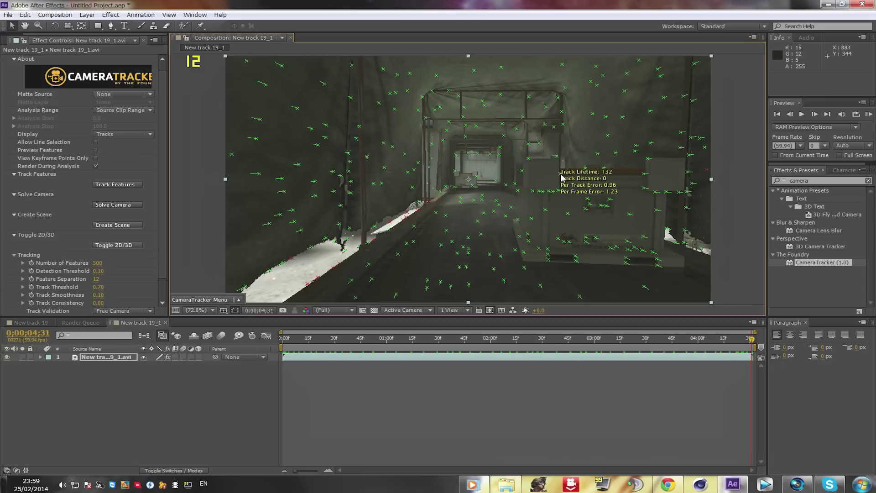
Set a crate track point as the ground-plane origin and run Create Scene.
right_click(561, 175)
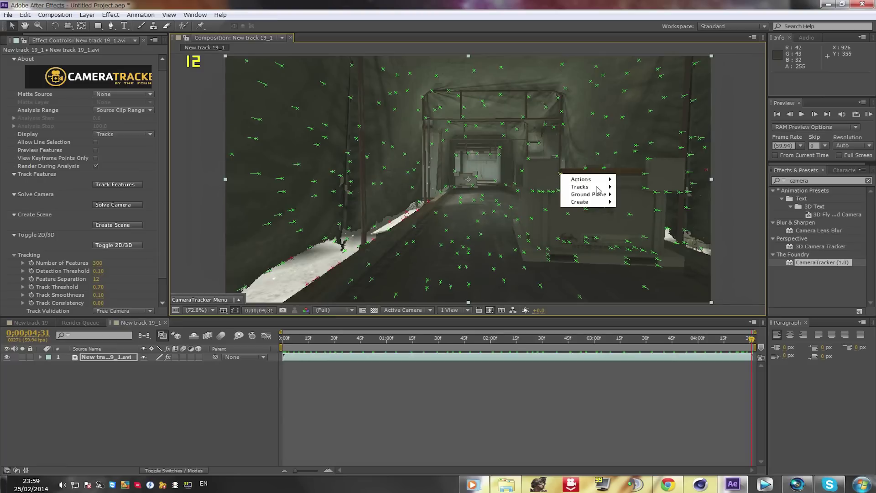
mouse_move(599, 196)
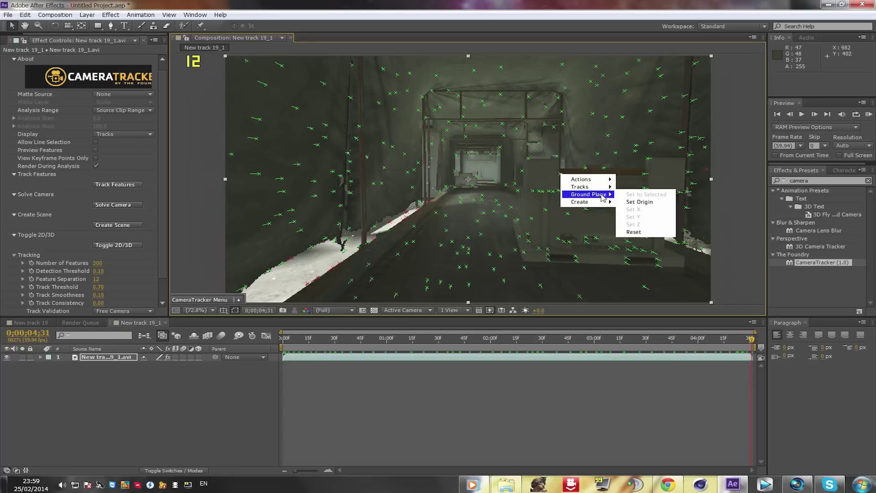
click(642, 203)
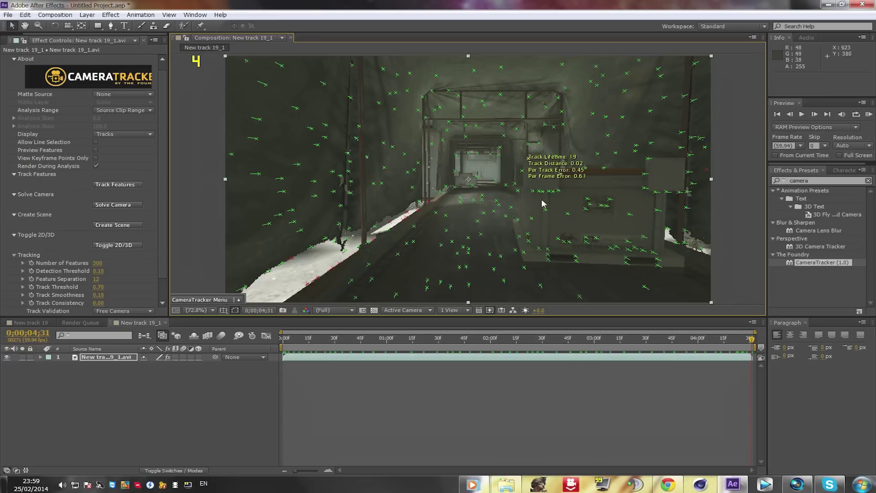
click(108, 225)
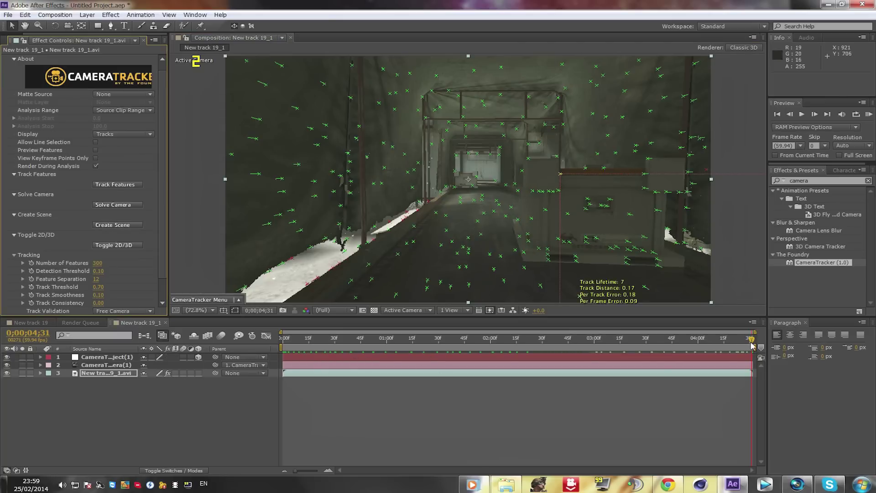
Move back to around 0;00;03;53, deselect the clip layer and show the Project panel.
drag(751, 338, 612, 340)
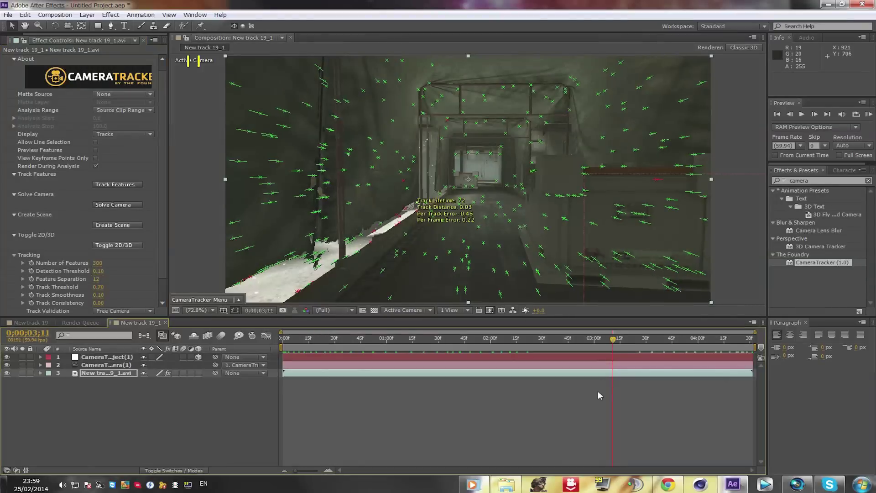
click(596, 398)
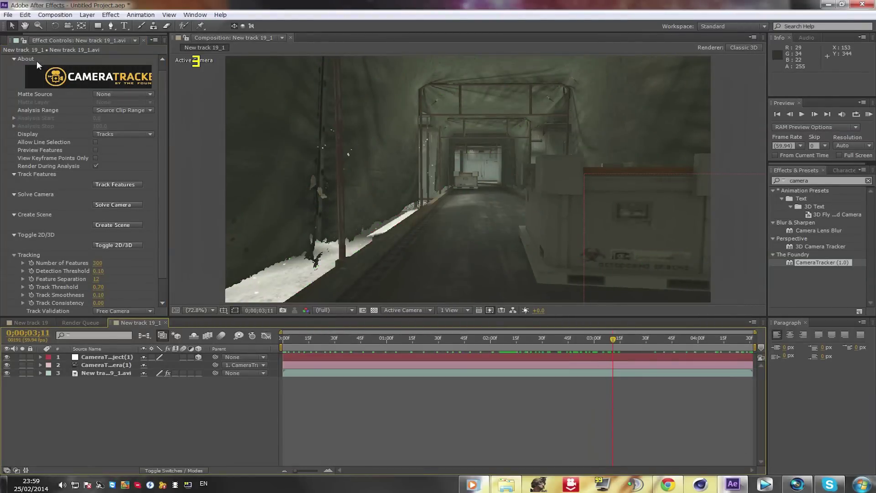
click(3, 41)
Drag the Eagle green-screen MP4 from the desktop into the After Effects Project panel.
click(51, 196)
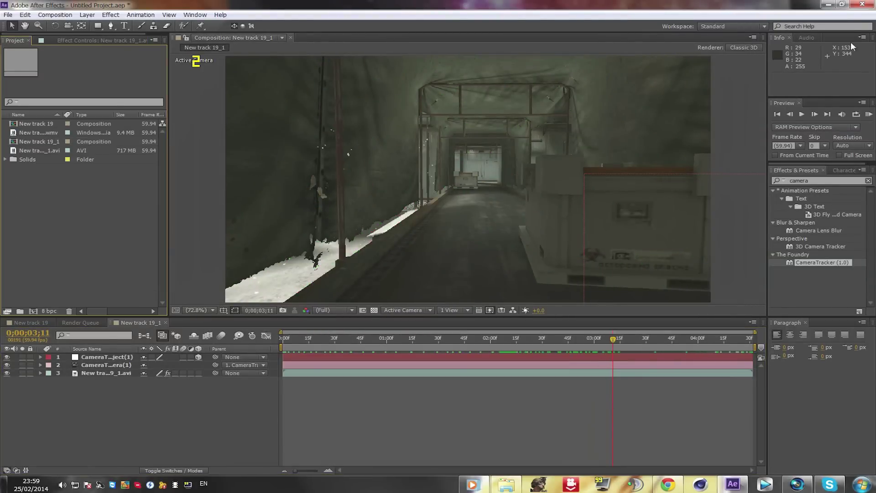
click(828, 5)
click(824, 23)
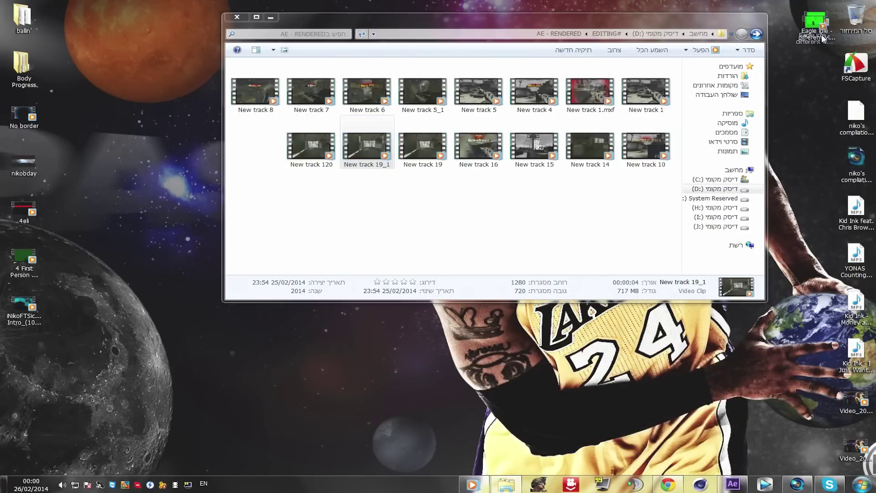
drag(824, 22, 75, 214)
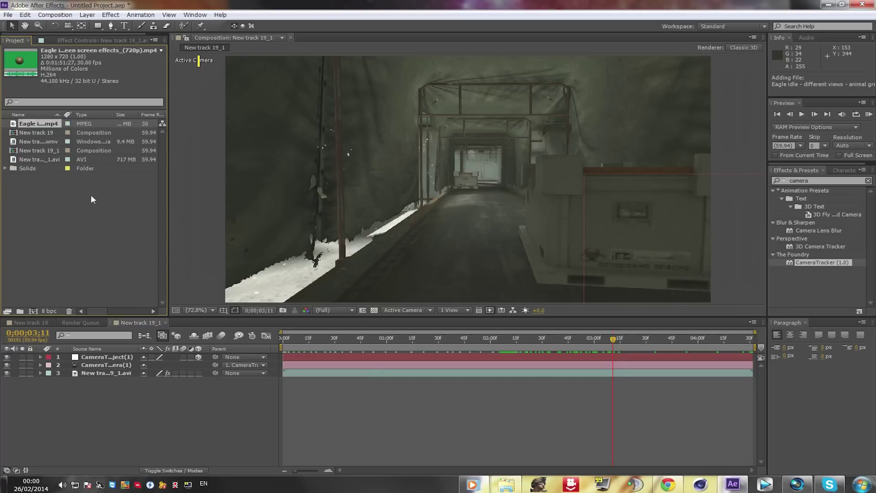
Add the eagle clip to New track 19_1 as the top layer.
drag(49, 121, 282, 360)
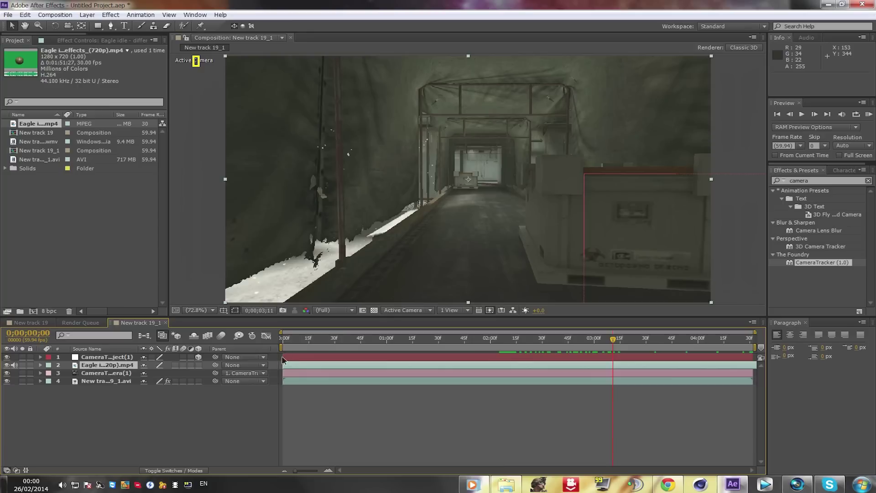
drag(124, 368, 122, 358)
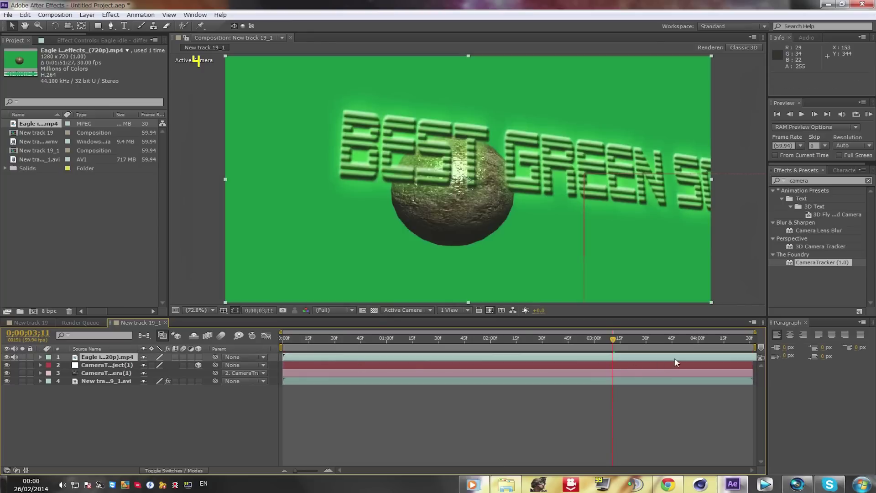
mouse_move(693, 352)
mouse_down()
mouse_move(437, 343)
mouse_move(718, 356)
mouse_move(598, 355)
mouse_move(612, 361)
mouse_move(720, 354)
mouse_move(591, 355)
mouse_move(694, 362)
mouse_up()
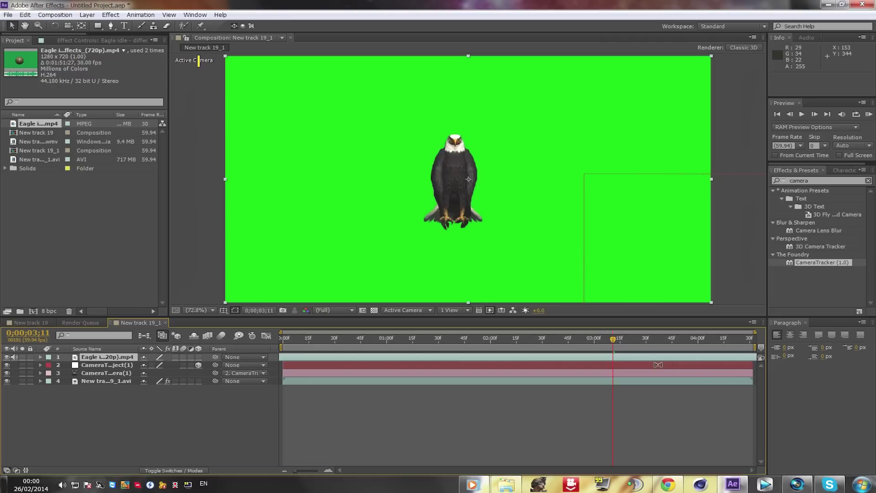
Split the eagle layer, remove the unwanted part and slide the clip earlier.
key(ctrl+shift+d)
click(607, 367)
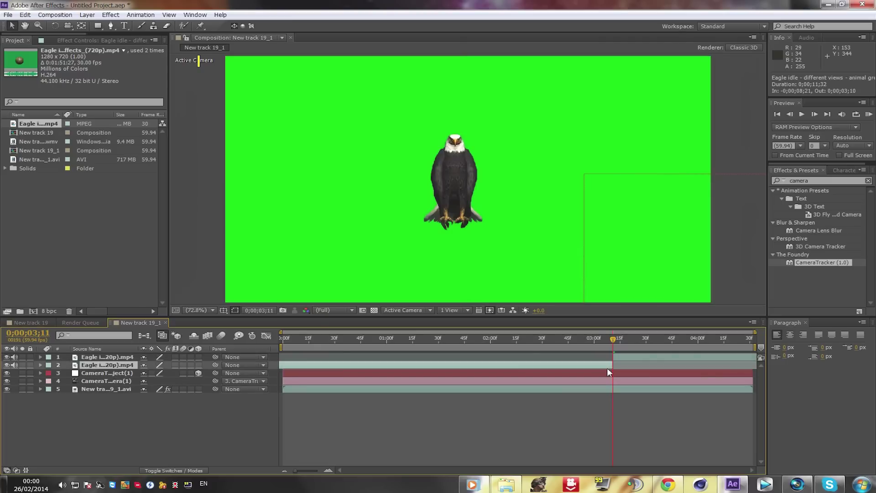
key(ctrl+x)
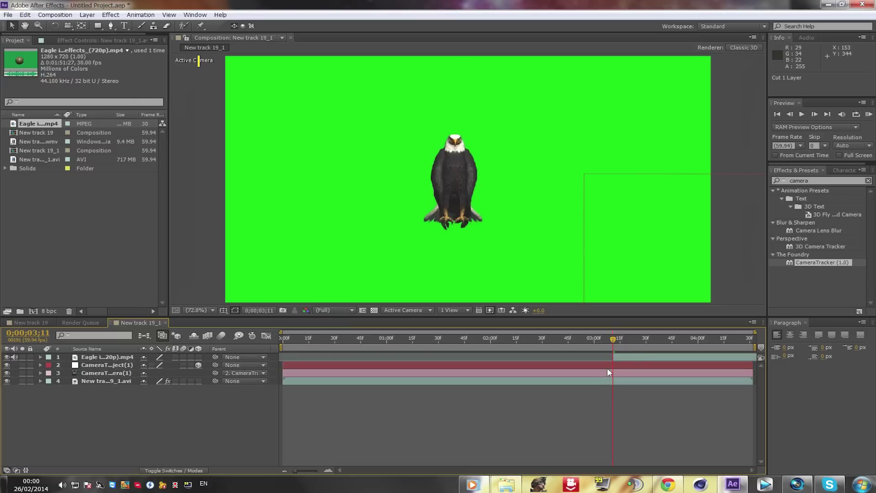
drag(630, 354, 756, 355)
click(565, 338)
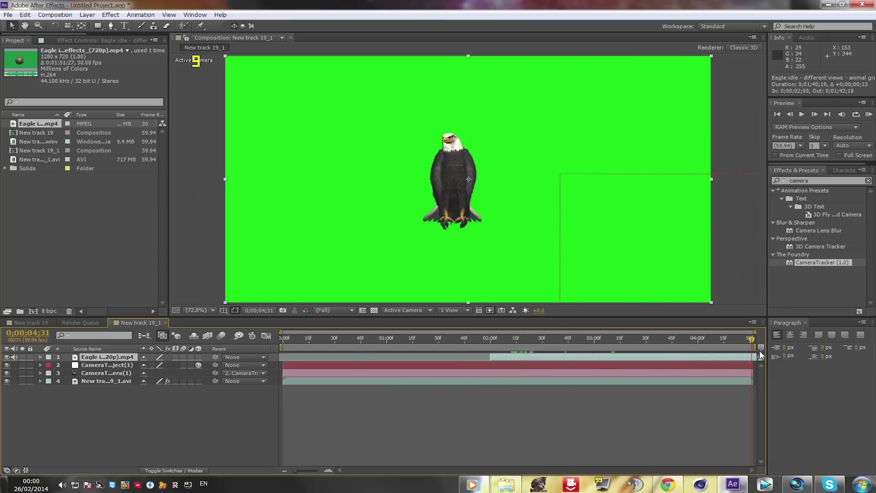
Rework the eagle layer so it runs 0;00;02;01 to 0;00;04;31, then scrub to 0;00;02;58.
key(ctrl+slash)
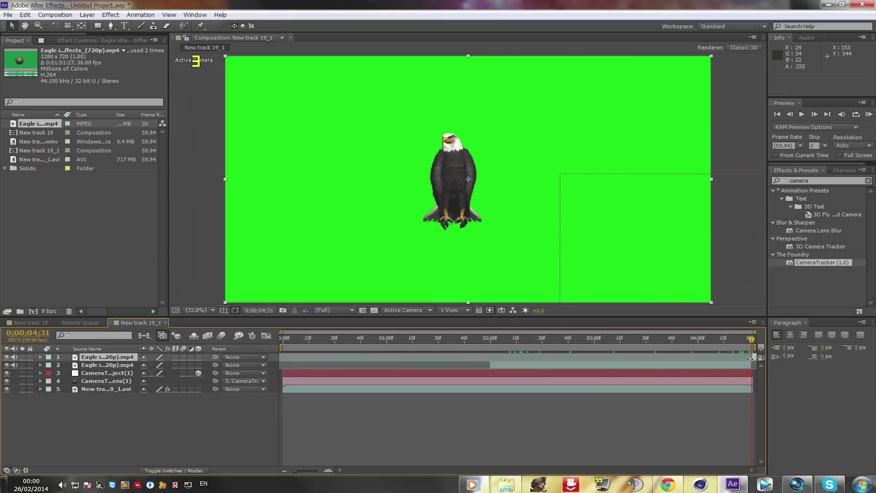
key(ctrl+x)
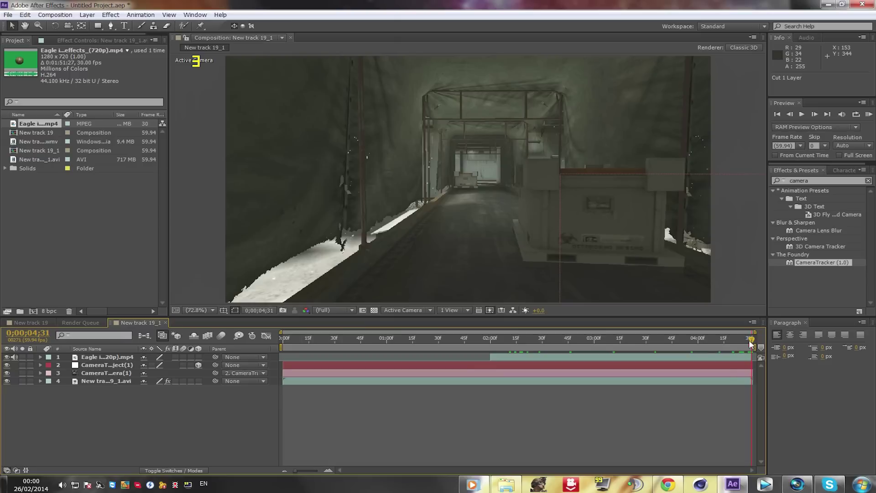
click(746, 355)
click(734, 341)
drag(734, 342, 591, 341)
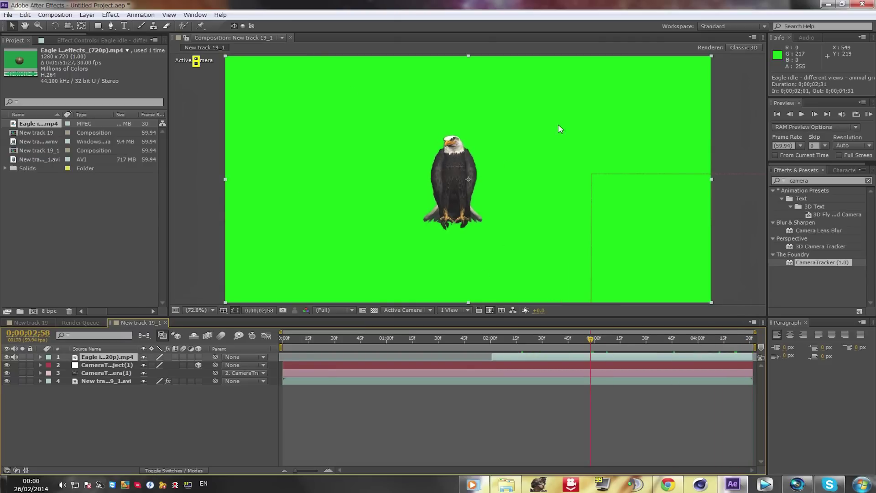
Search for 'keylight' and drop Keying > Keylight (1.2) onto the Eagle layer.
click(821, 180)
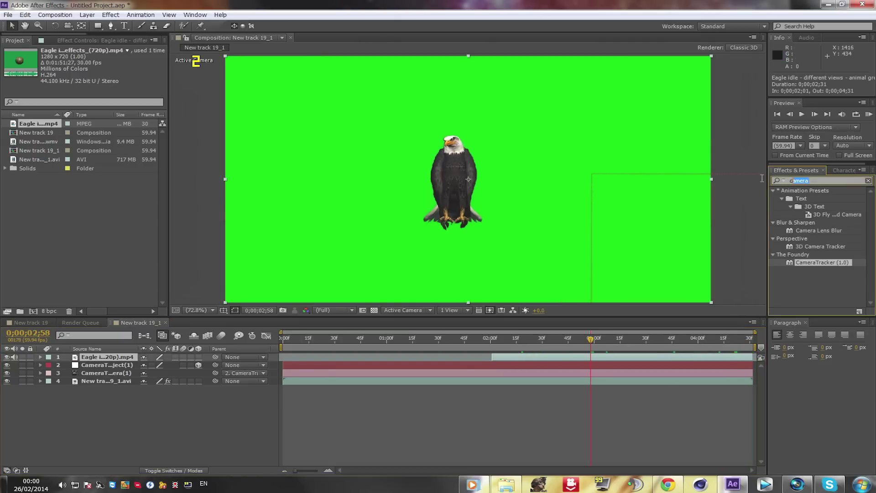
text(keylight)
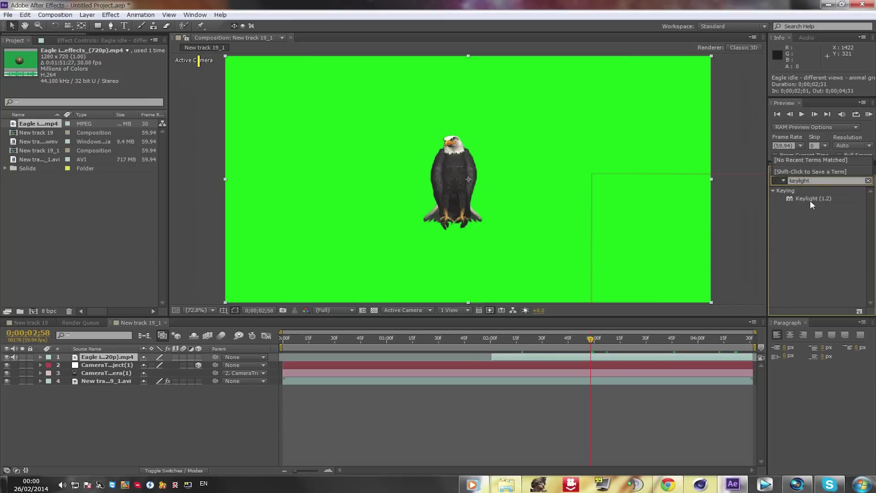
drag(820, 198, 801, 209)
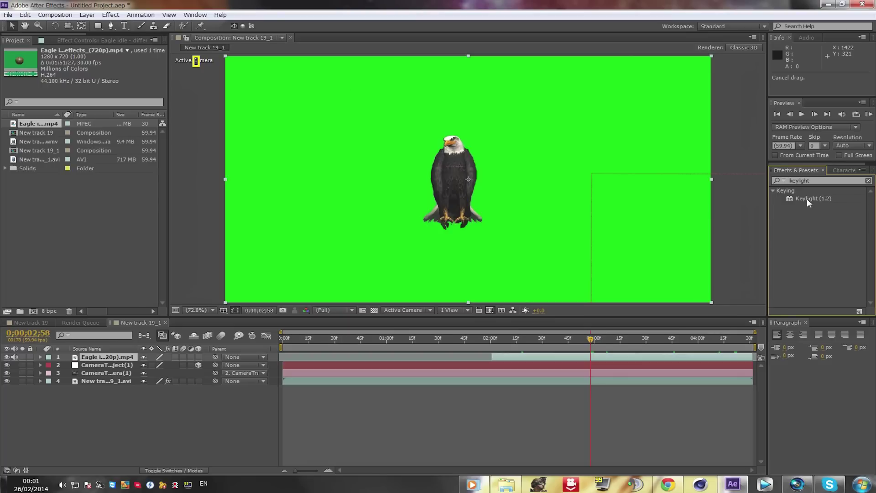
drag(807, 199, 587, 354)
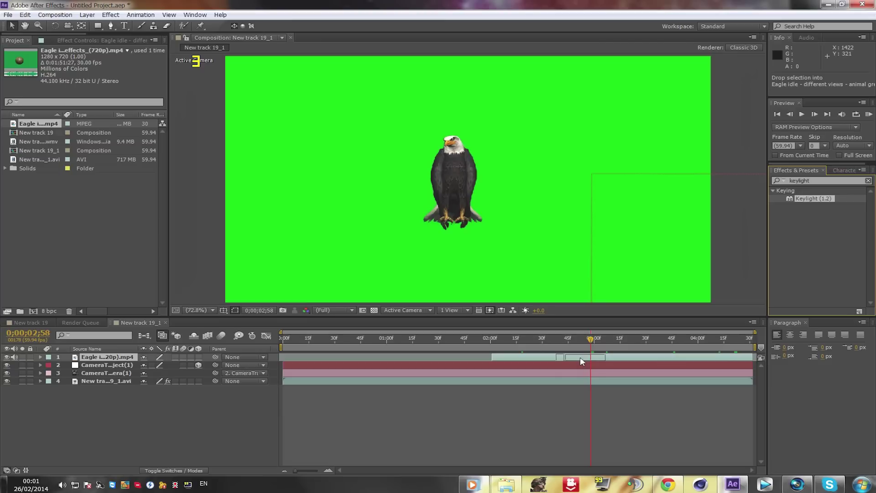
drag(579, 357, 579, 357)
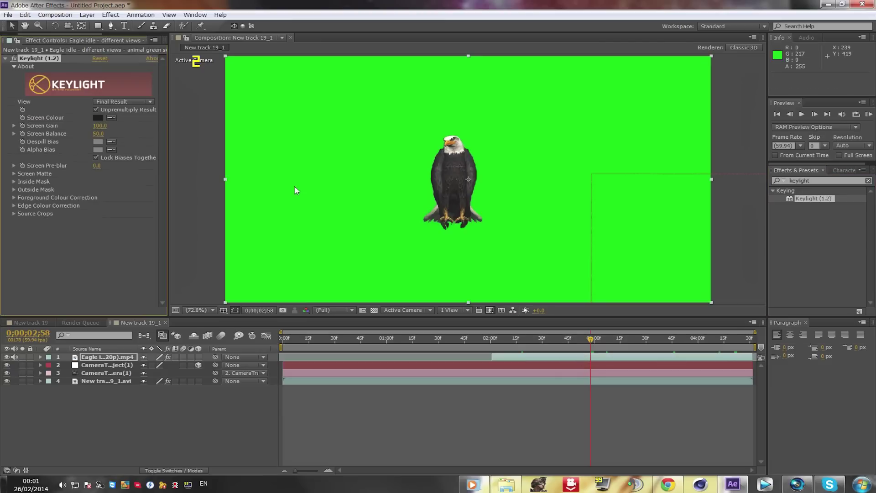
Sample the green background as Keylight's Screen Colour and set Screen Shrink/Grow to -1.0.
click(111, 118)
click(308, 134)
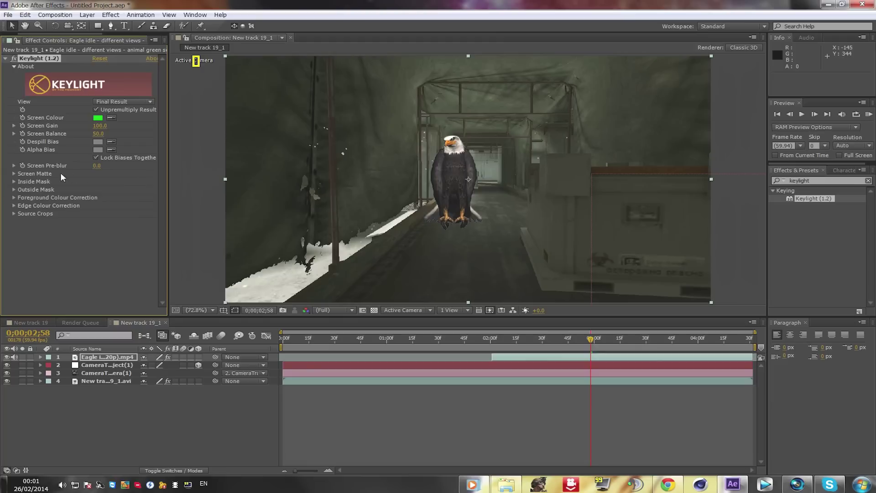
click(14, 173)
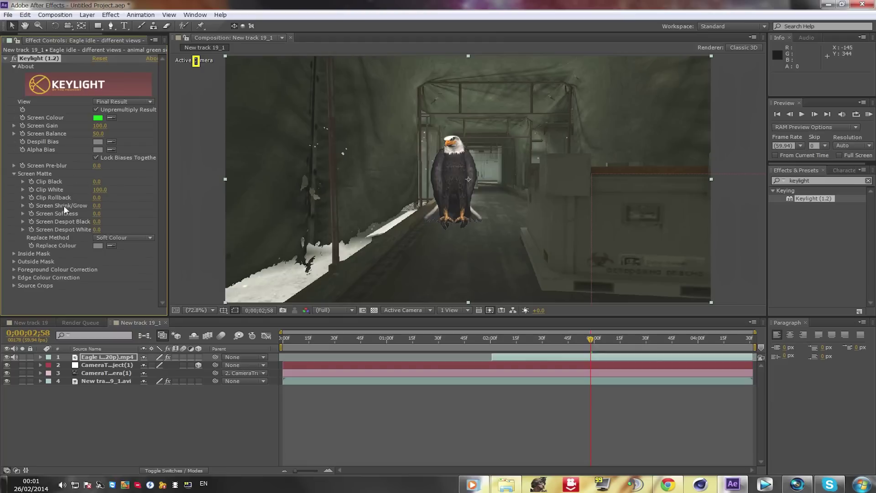
click(97, 206)
key(Return)
key(ctrl+z)
click(97, 206)
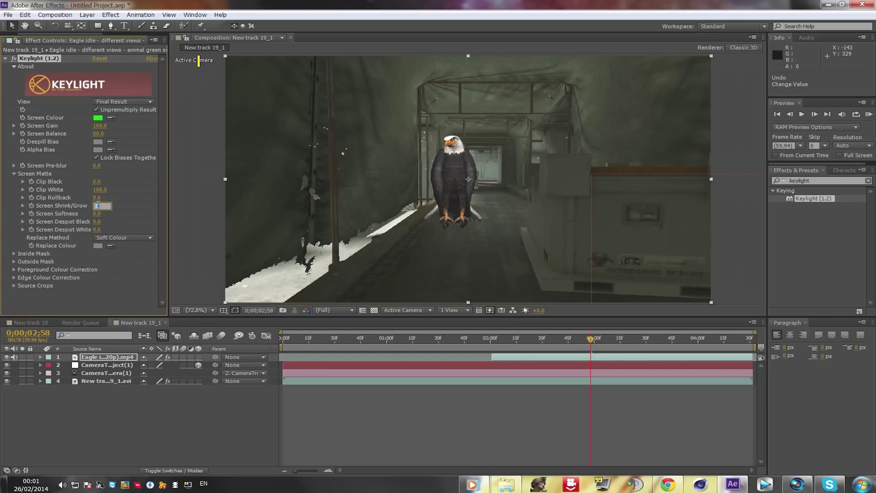
text(-1)
key(Return)
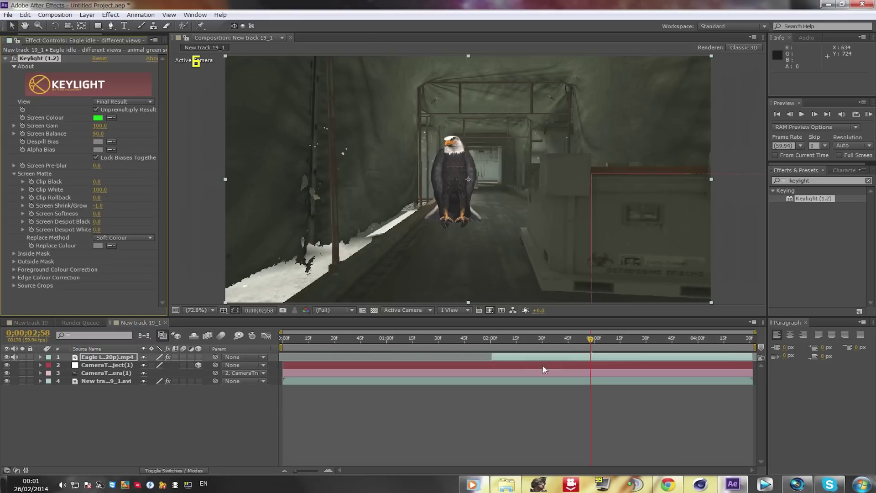
mouse_move(590, 350)
mouse_down()
mouse_move(571, 350)
mouse_move(604, 350)
mouse_up()
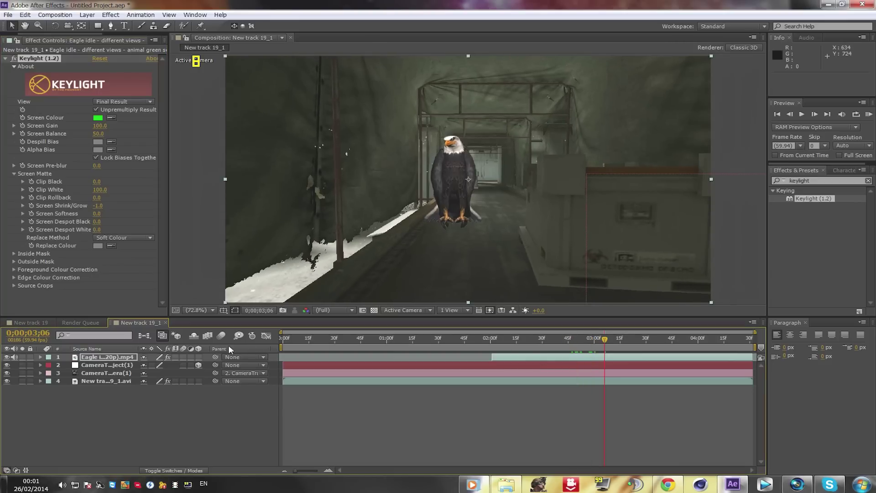
Turn on the 3D Layer switch for the eagle and scale it down.
click(198, 356)
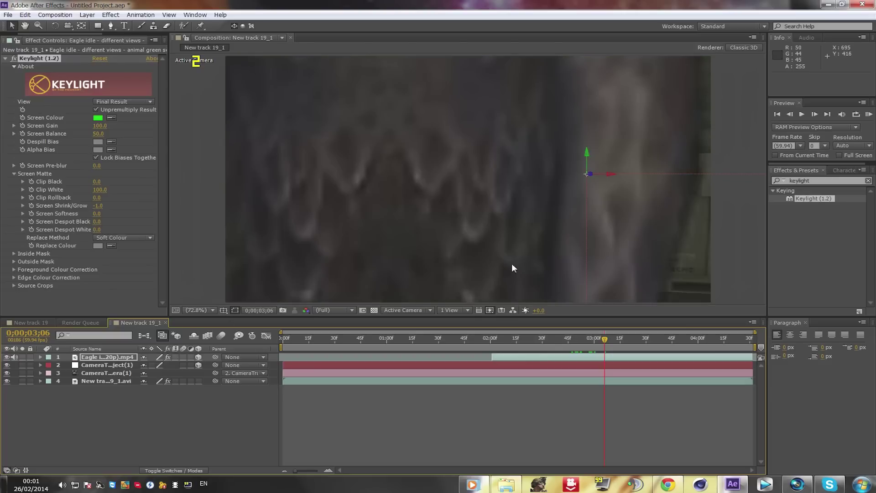
click(562, 395)
scroll(321, 207, down, 10)
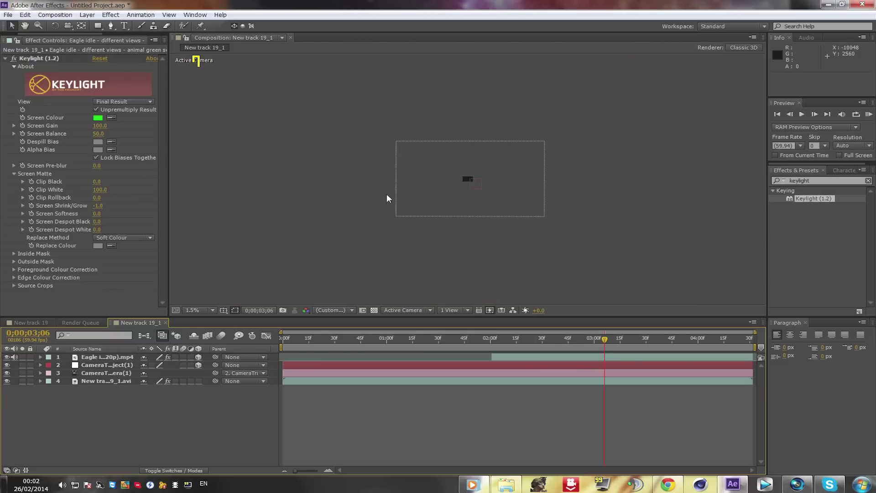
click(603, 355)
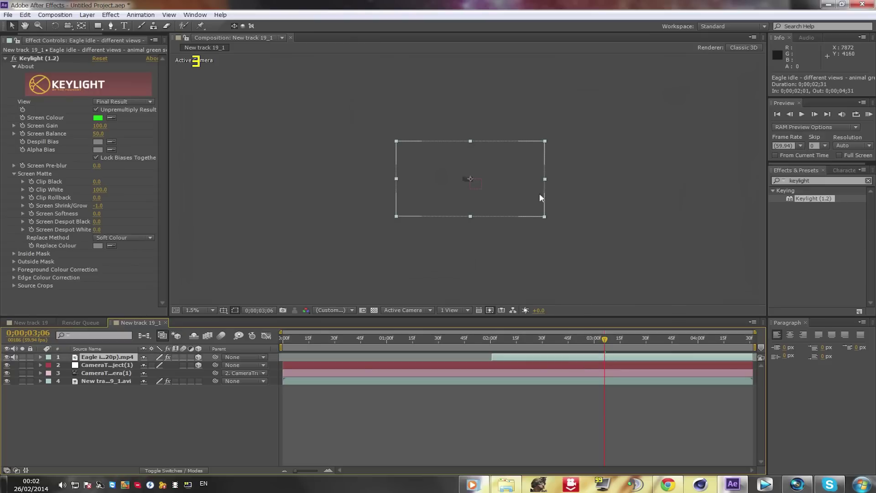
drag(545, 142, 475, 177)
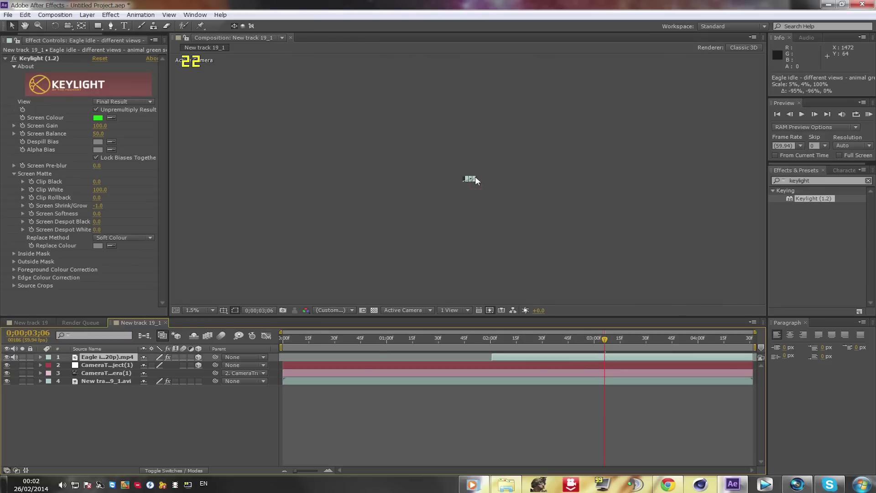
Set the viewer to Fit and resize and place the eagle on top of the right-hand crate.
click(197, 310)
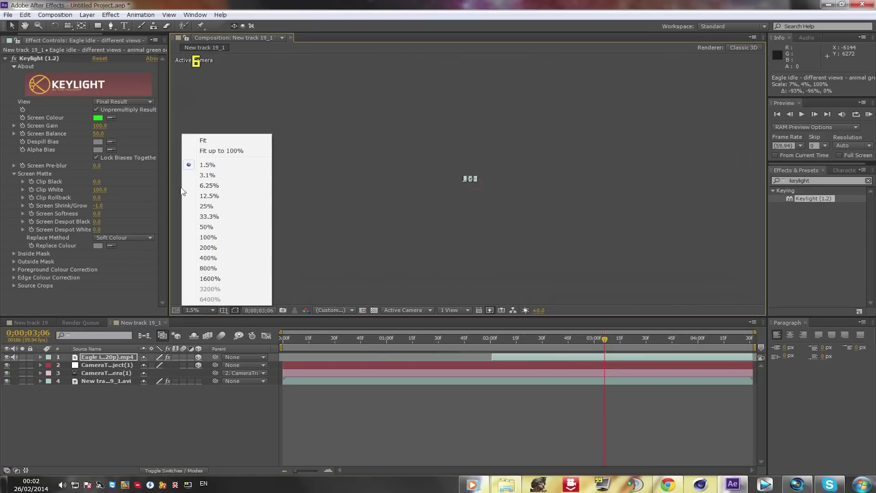
click(201, 140)
drag(609, 174, 529, 168)
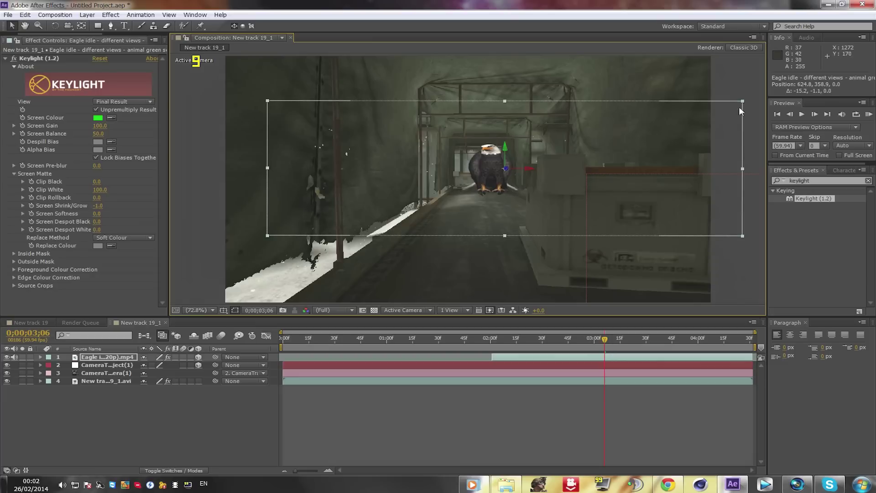
drag(743, 104, 737, 39)
drag(487, 161, 624, 106)
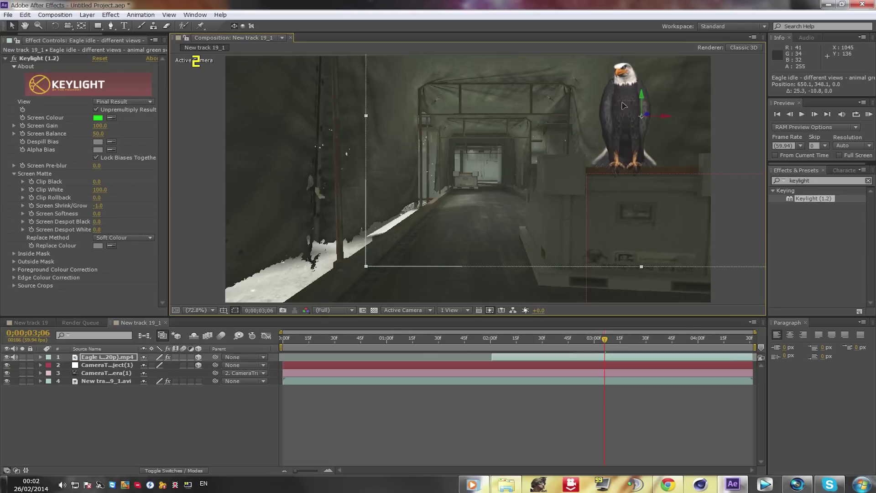
click(605, 362)
drag(603, 339, 478, 338)
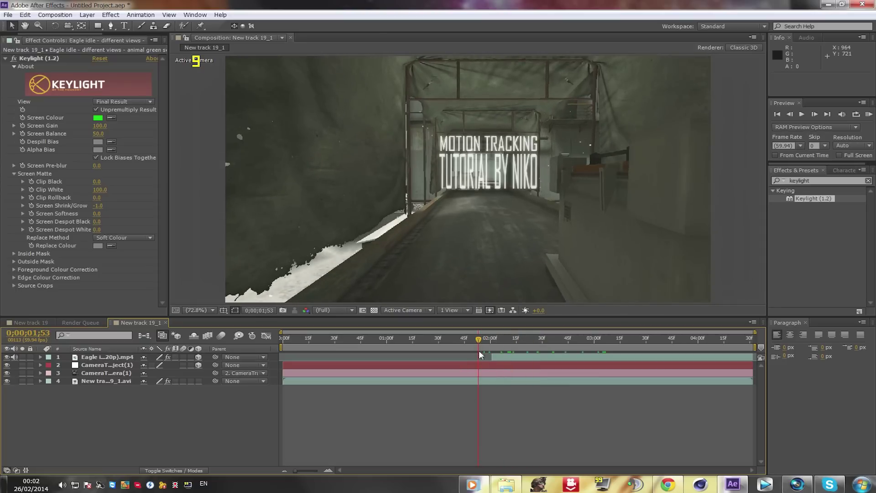
key(space)
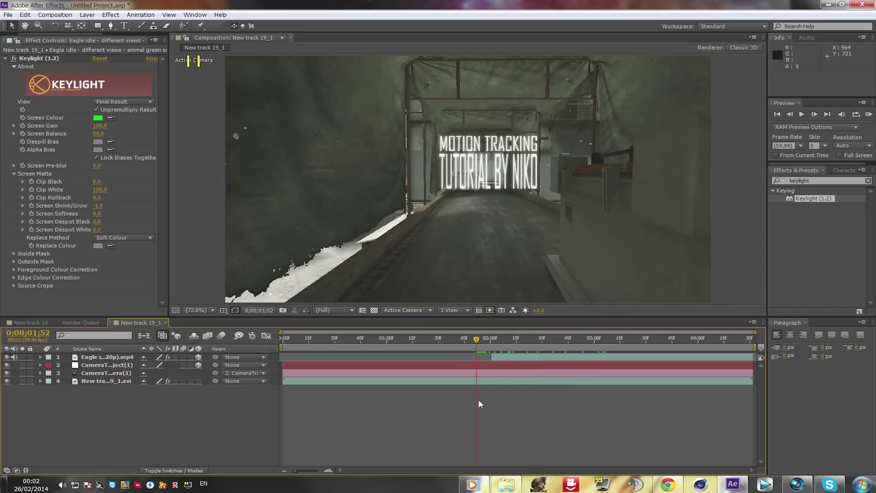
drag(477, 342, 280, 355)
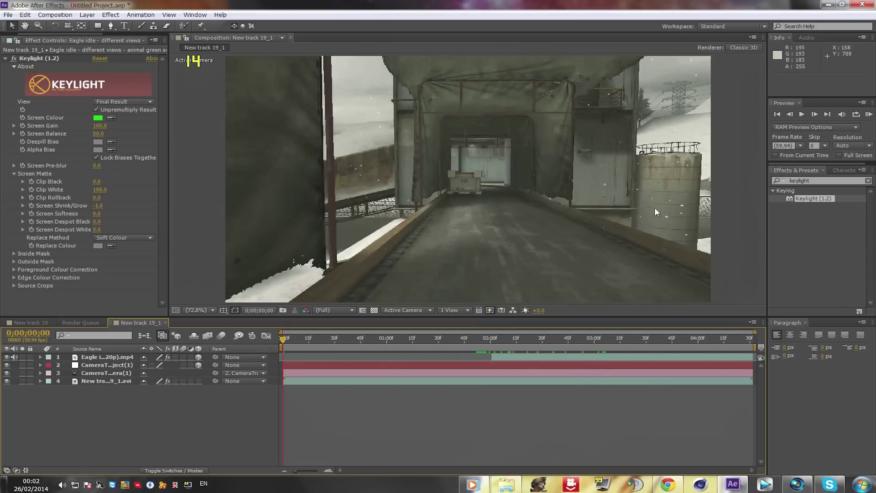
click(801, 115)
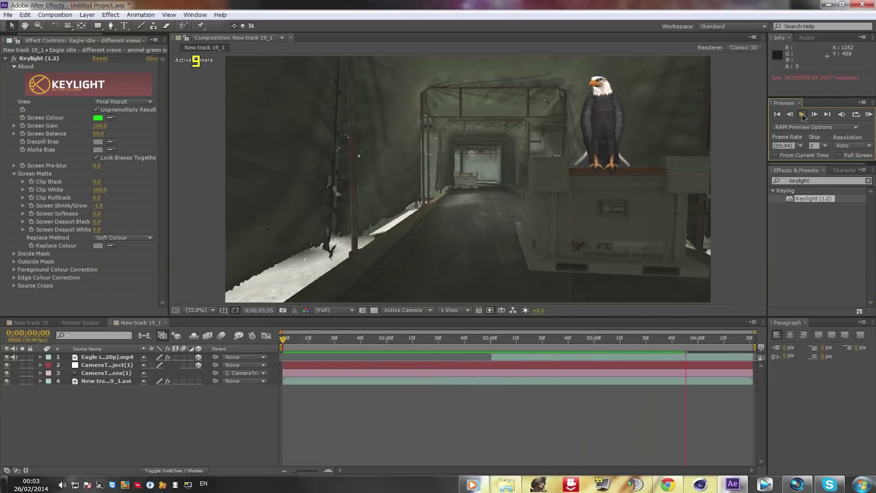
click(803, 115)
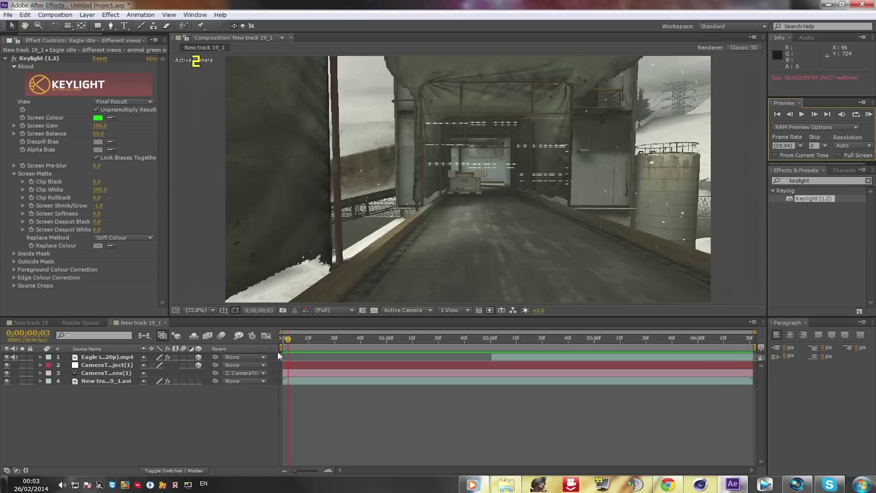
click(280, 339)
click(803, 114)
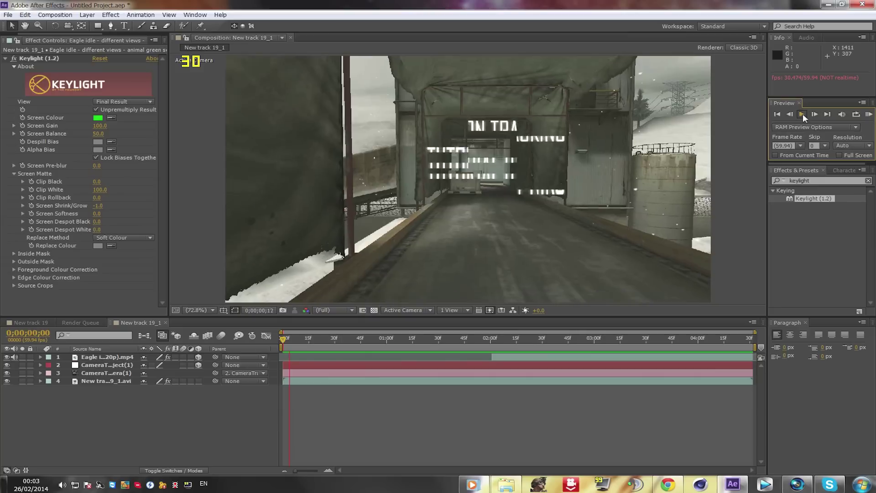
click(801, 114)
drag(312, 339, 362, 341)
Add the New track 19_1 composition to the Render Queue and start rendering.
click(60, 16)
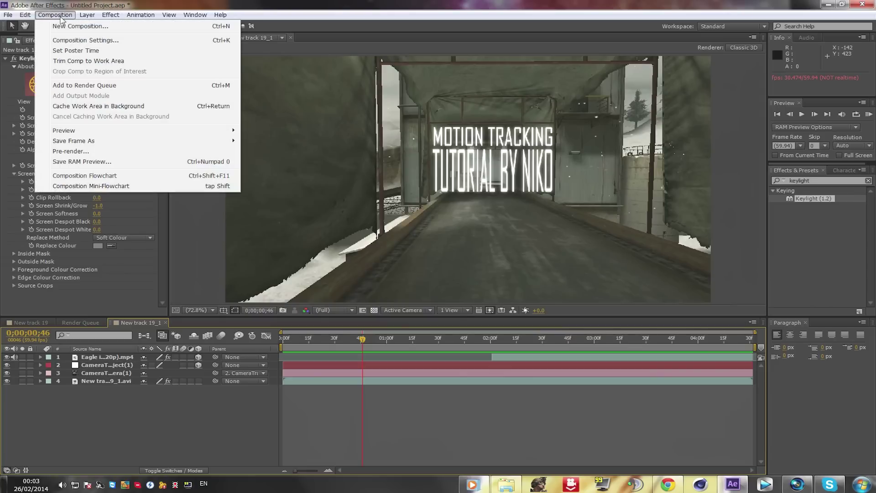
click(74, 85)
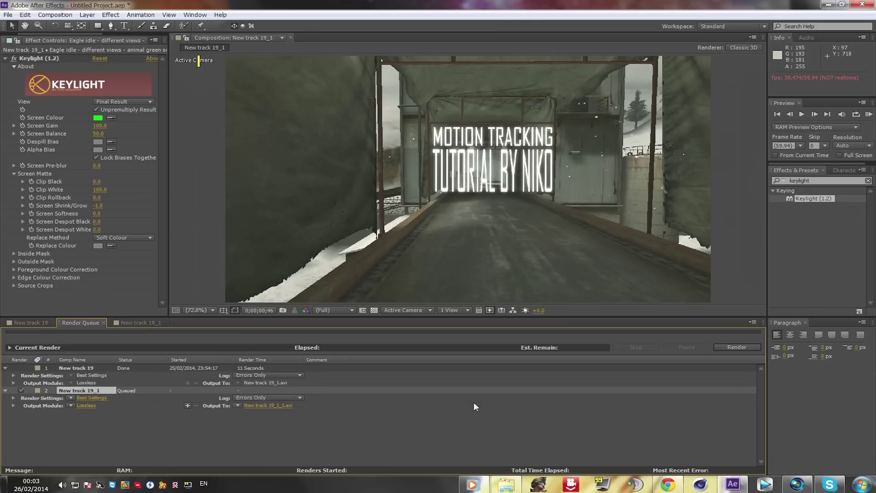
click(732, 345)
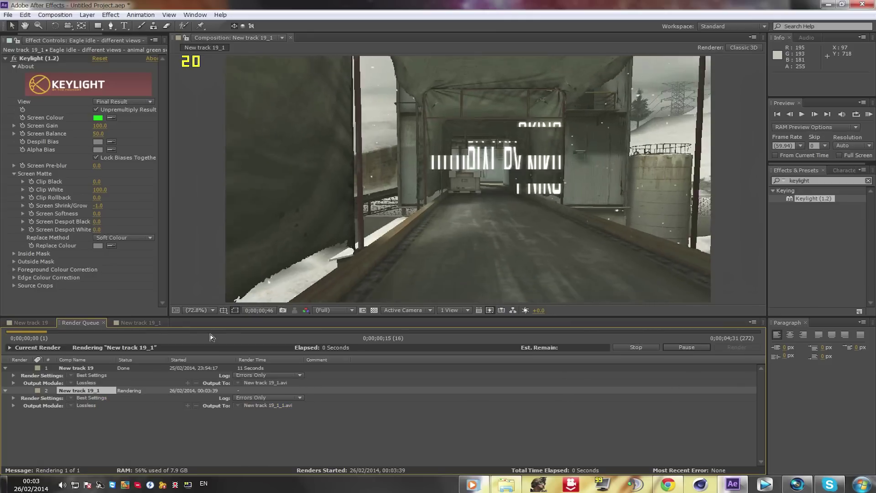